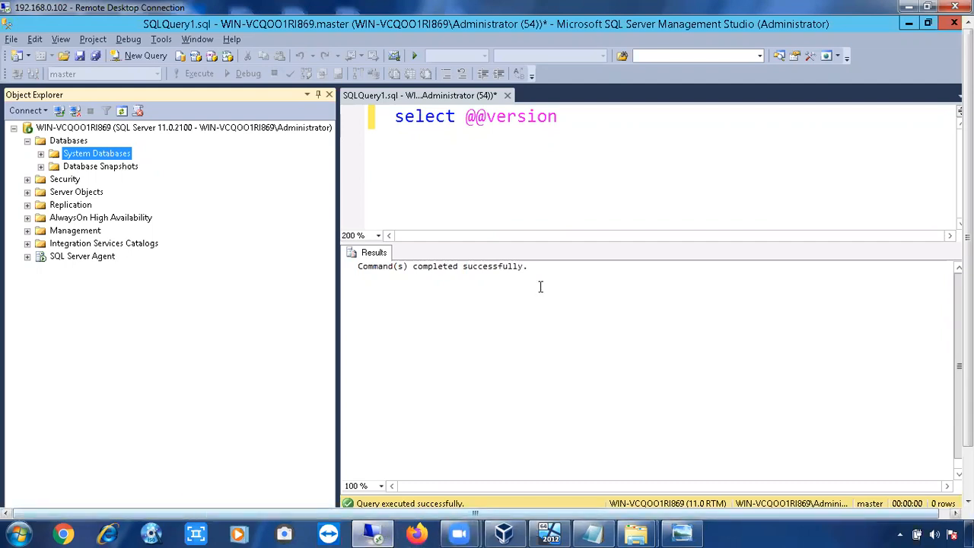
# Add a create database SALES statement on a new line below the version query and select it.
pyautogui.click(611, 150)
pyautogui.press('Return')
pyautogui.press('Return')
pyautogui.write('c')
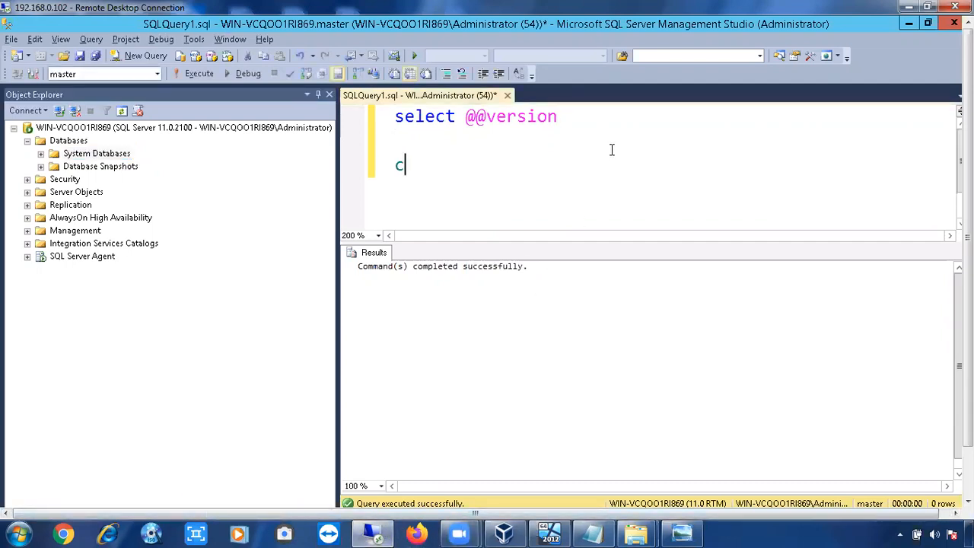
pyautogui.write('reate ')
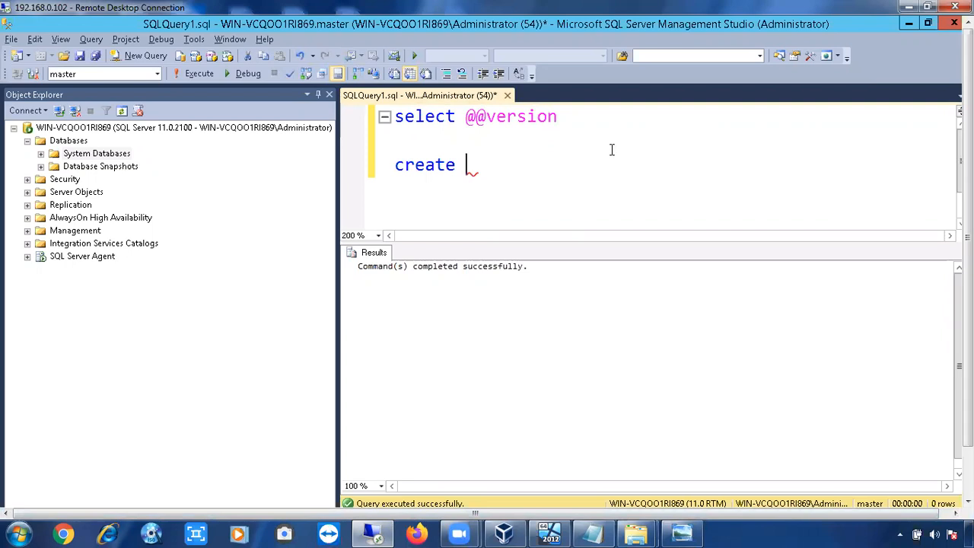
pyautogui.write('database ')
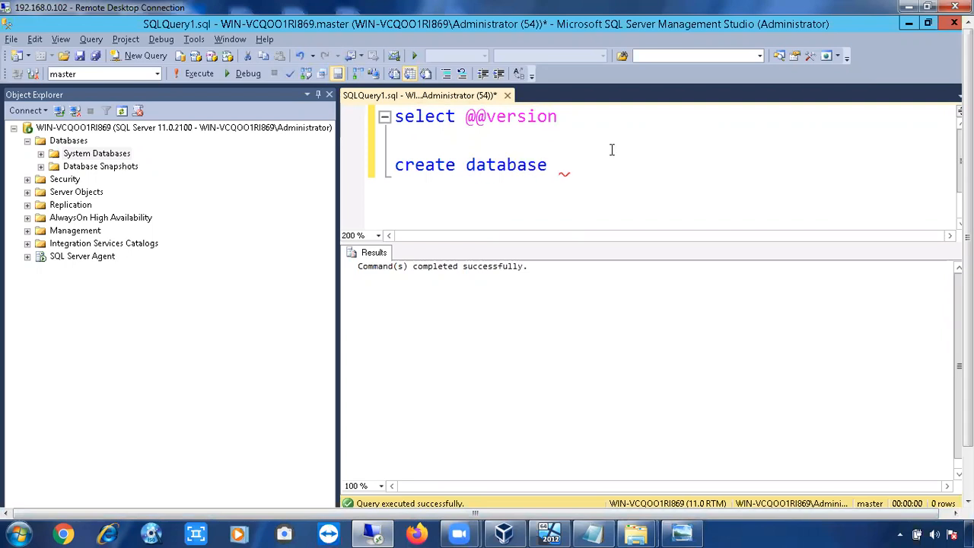
pyautogui.write('SALES')
pyautogui.click(361, 176)
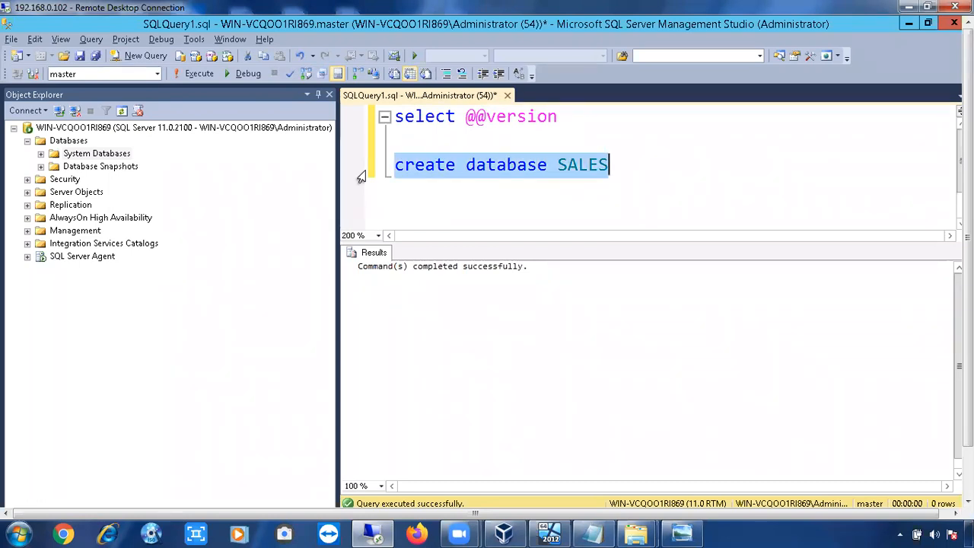
# Open the New Database dialog from the Databases node and enter SALES as the database name.
pyautogui.click(76, 143)
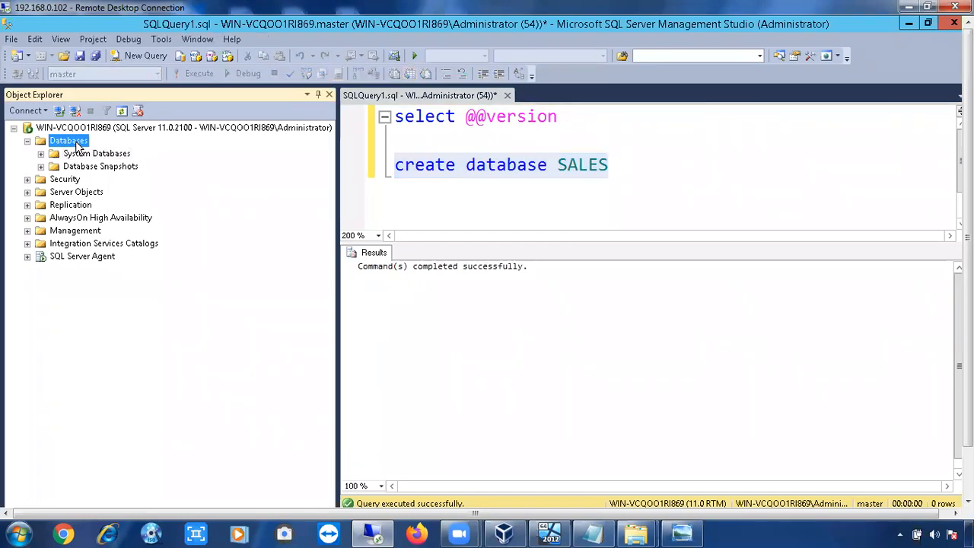
pyautogui.rightClick(76, 144)
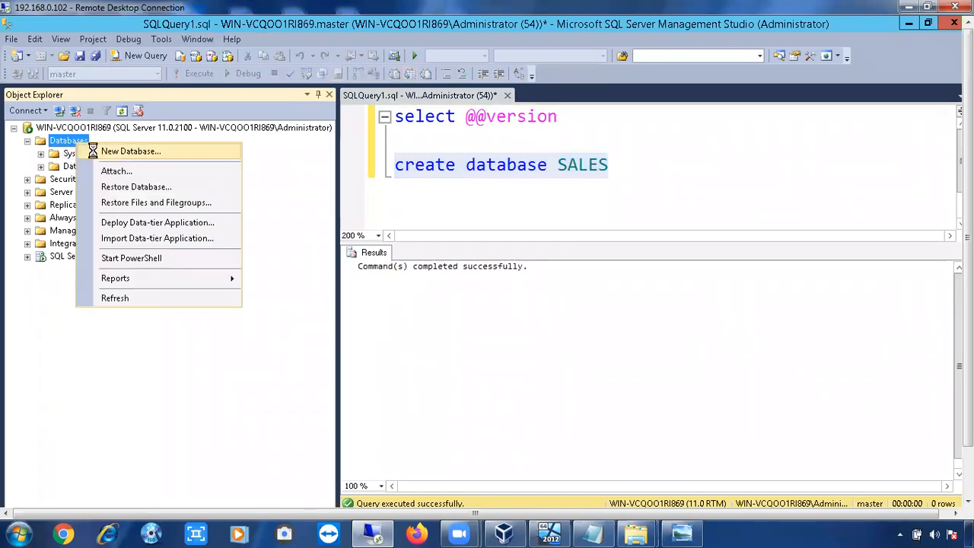
pyautogui.click(93, 150)
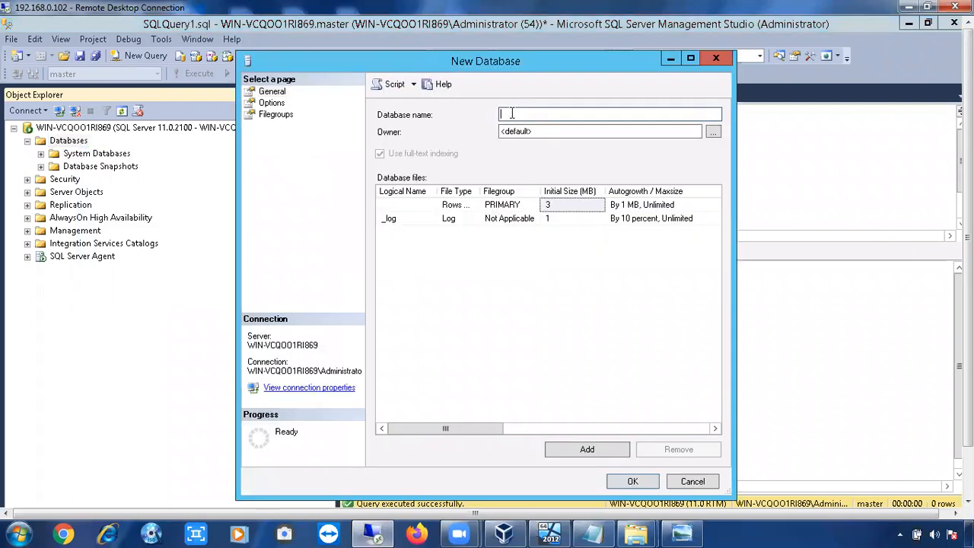
pyautogui.write('SALES')
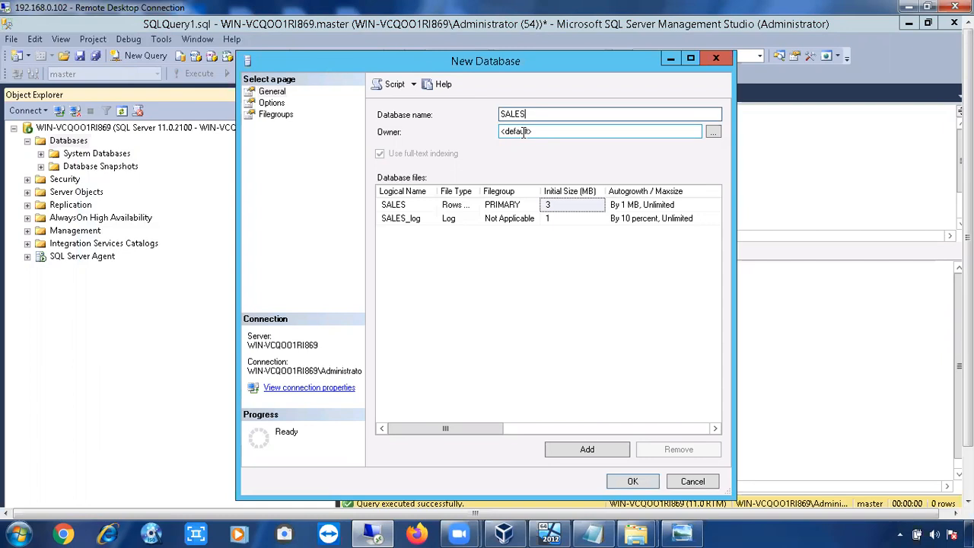
# Set the database owner to sa and maximize the New Database dialog.
pyautogui.moveTo(537, 132); pyautogui.dragTo(483, 134)
pyautogui.write('sa')
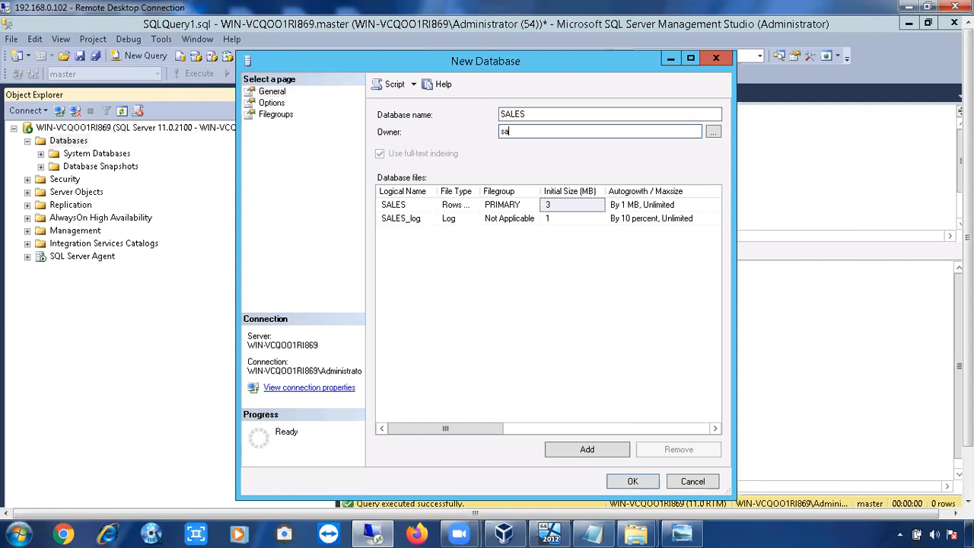
pyautogui.moveTo(444, 64); pyautogui.dragTo(549, 73)
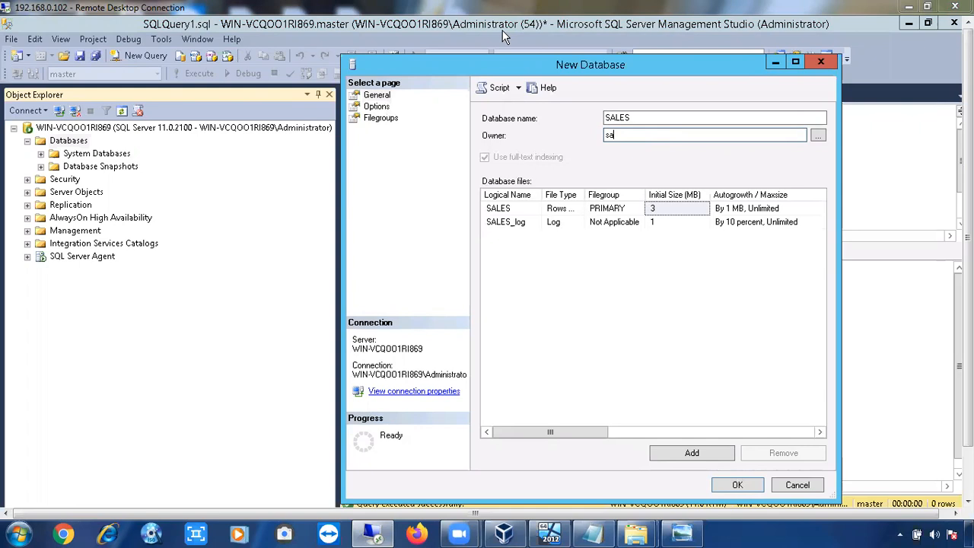
pyautogui.click(794, 62)
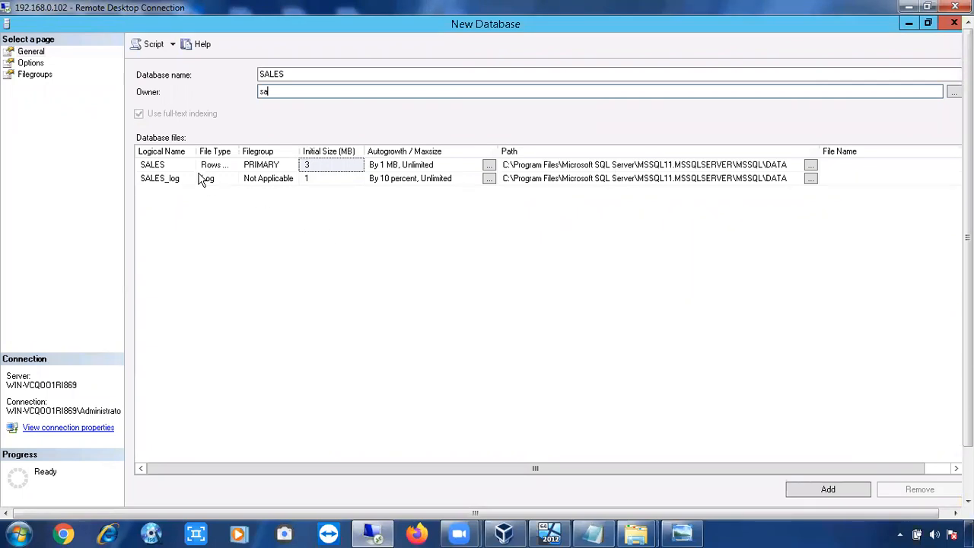
# Widen the File Type column and change the database name to EMPLOYEE.
pyautogui.click(290, 74)
pyautogui.moveTo(290, 74); pyautogui.dragTo(246, 73)
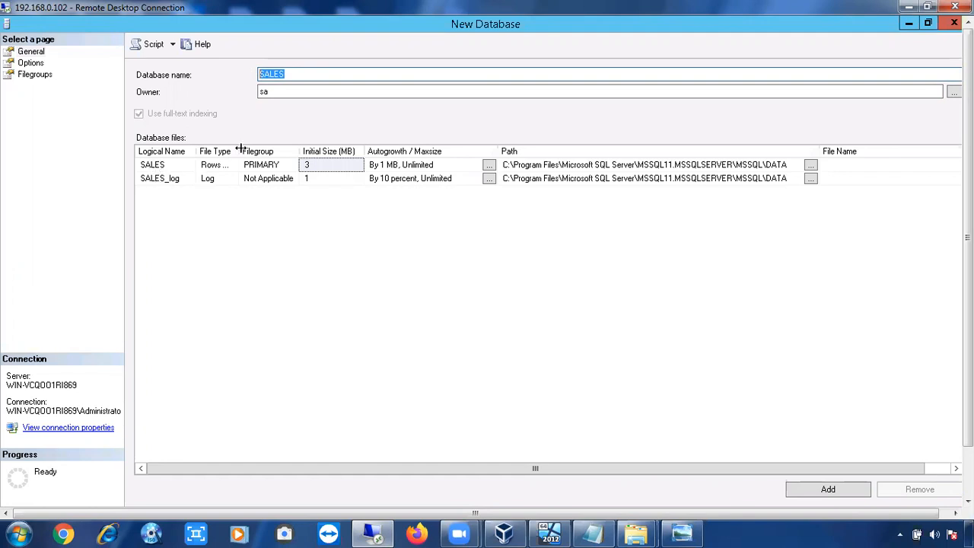
pyautogui.moveTo(239, 148); pyautogui.dragTo(279, 148)
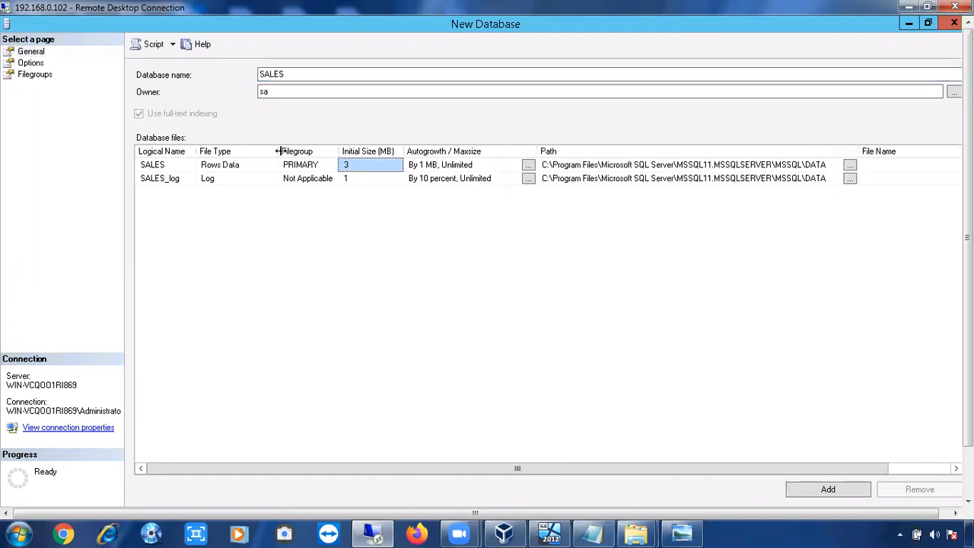
pyautogui.click(234, 166)
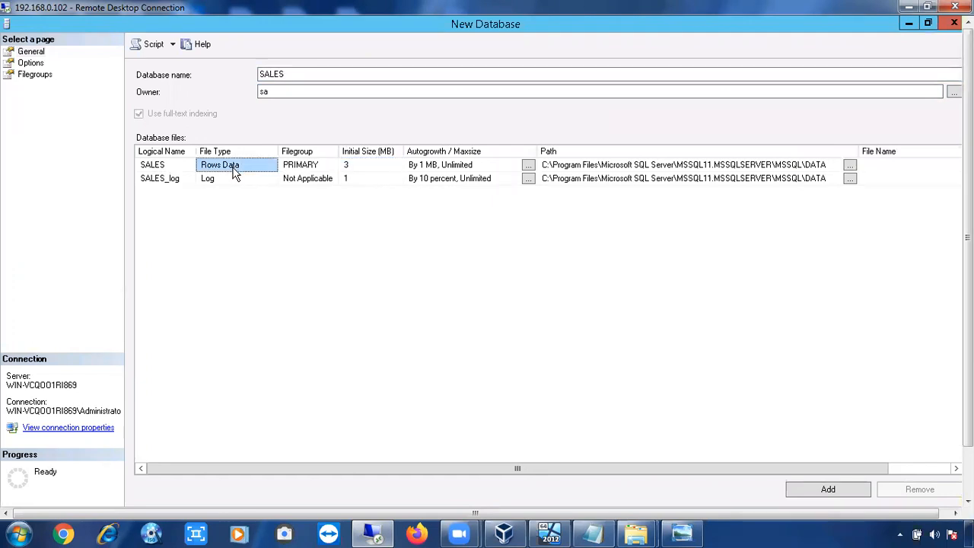
pyautogui.click(234, 182)
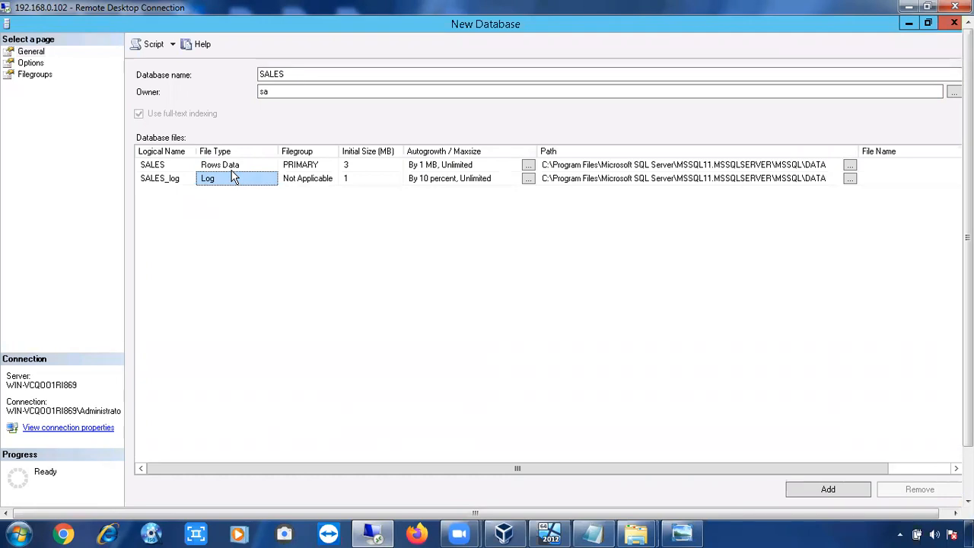
pyautogui.doubleClick(281, 74)
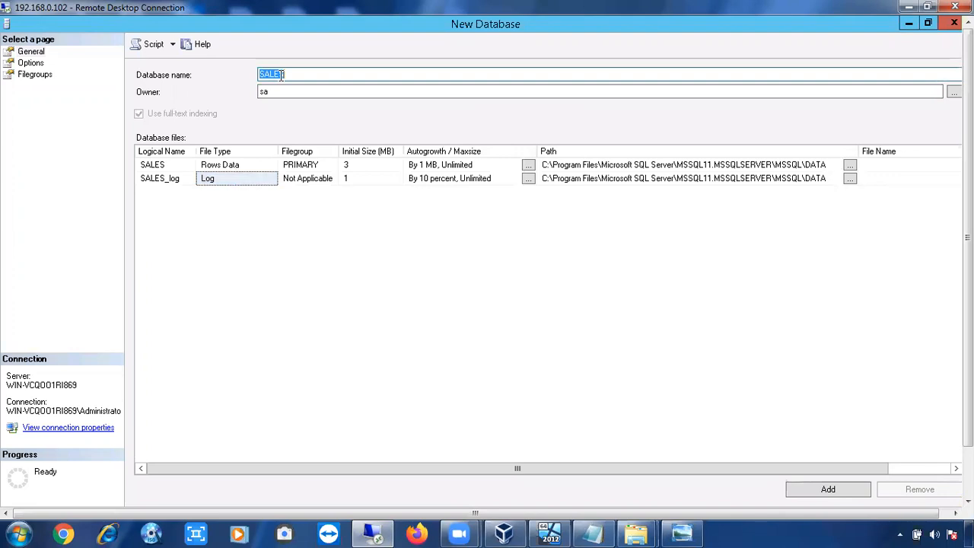
pyautogui.write('EMPLOYEE')
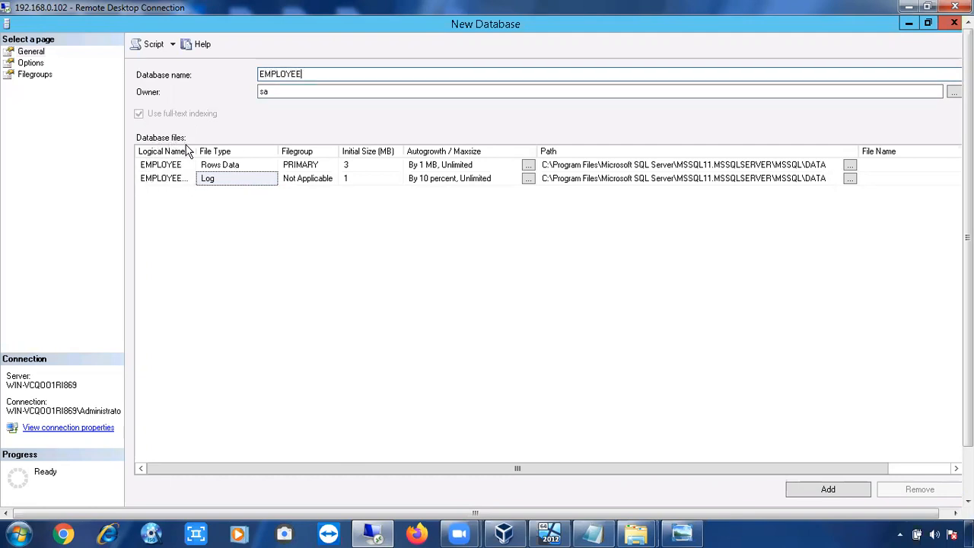
# Widen the Logical Name column and inspect the logical names, file types and filegroups of the database files.
pyautogui.moveTo(195, 151); pyautogui.dragTo(222, 150)
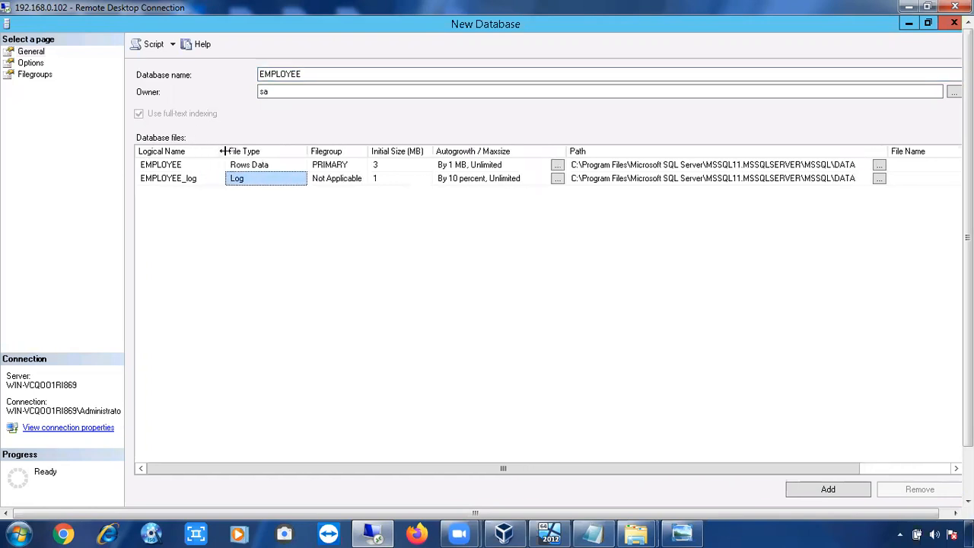
pyautogui.click(161, 166)
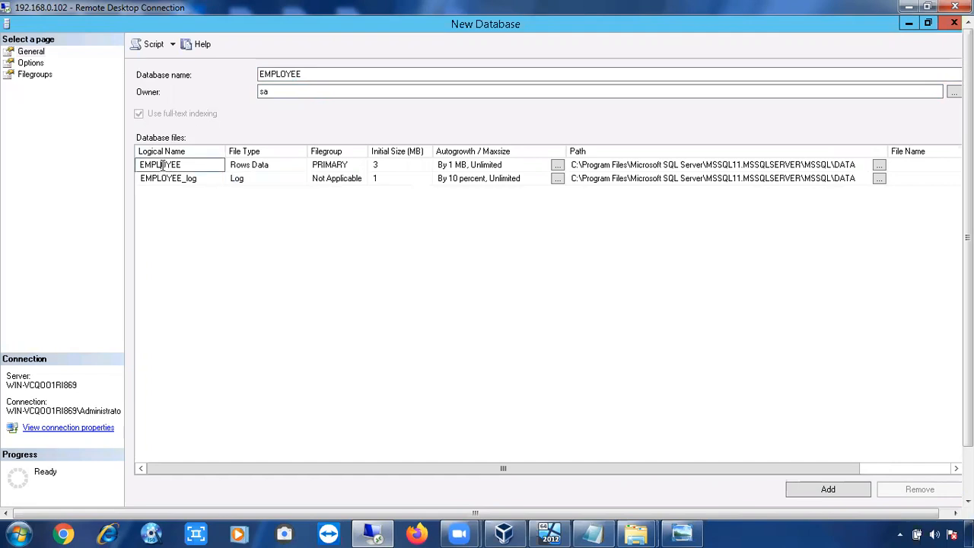
pyautogui.click(162, 179)
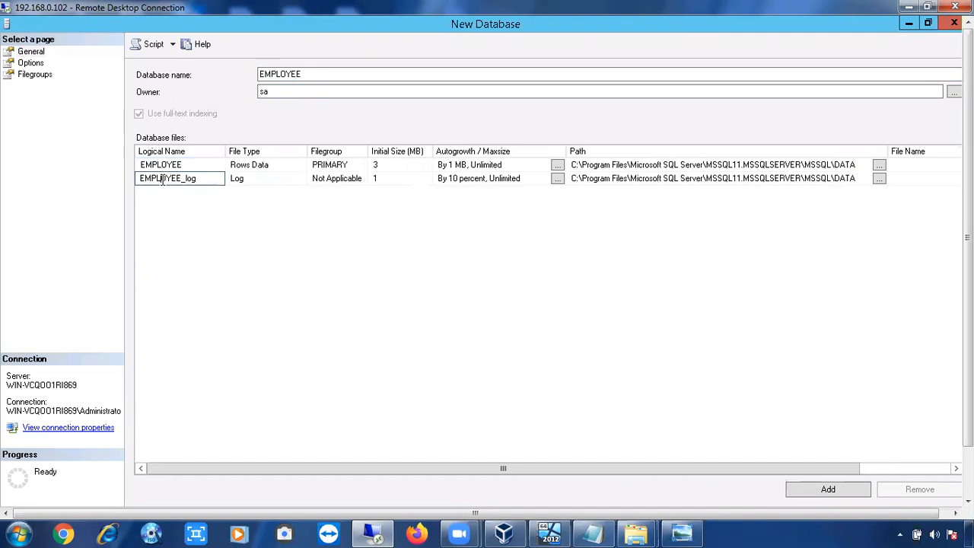
pyautogui.click(237, 170)
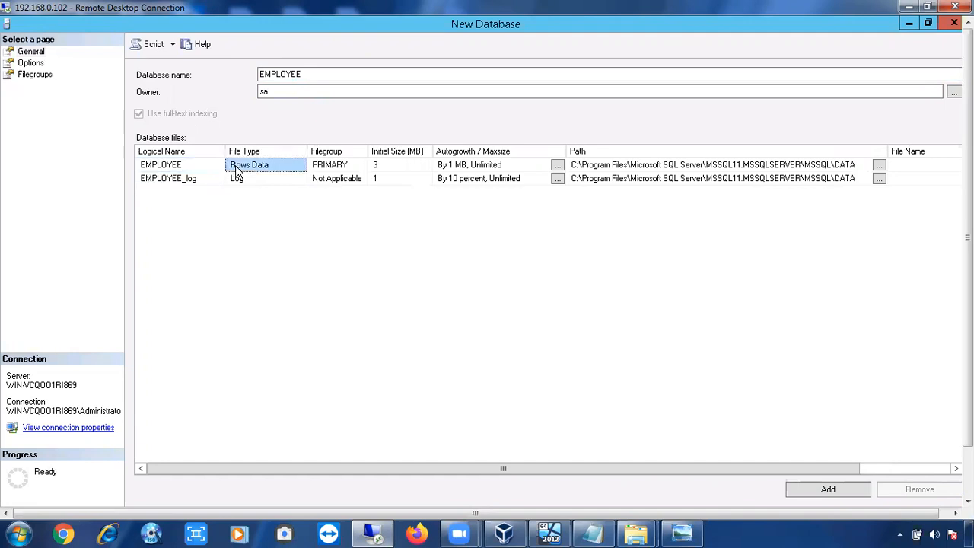
pyautogui.click(238, 182)
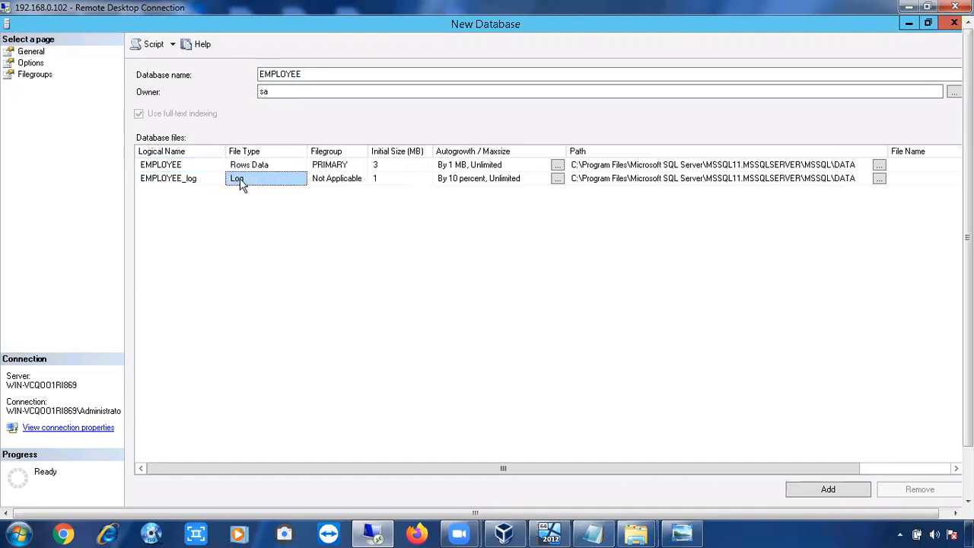
pyautogui.click(333, 169)
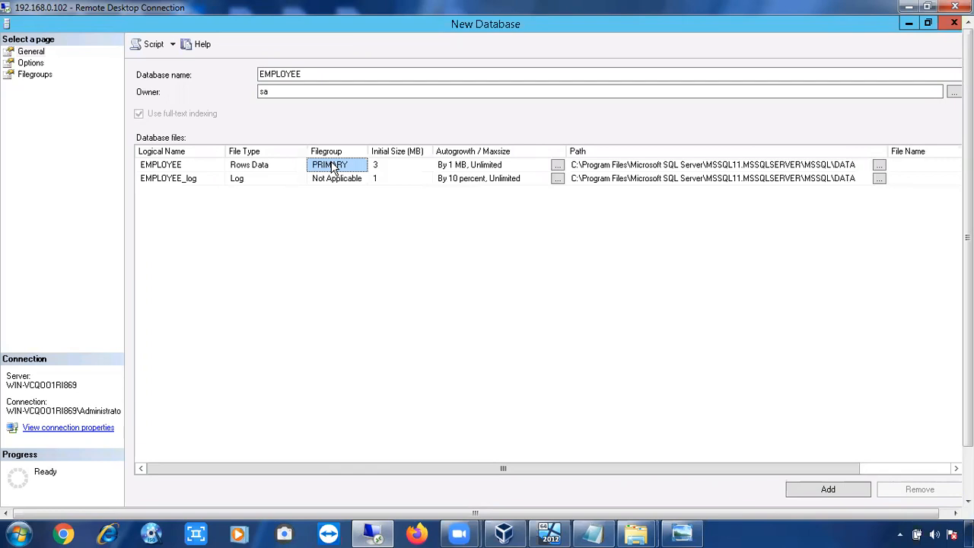
# View the Inside DataBase diagram in Photo Viewer, then minimize it.
pyautogui.click(687, 532)
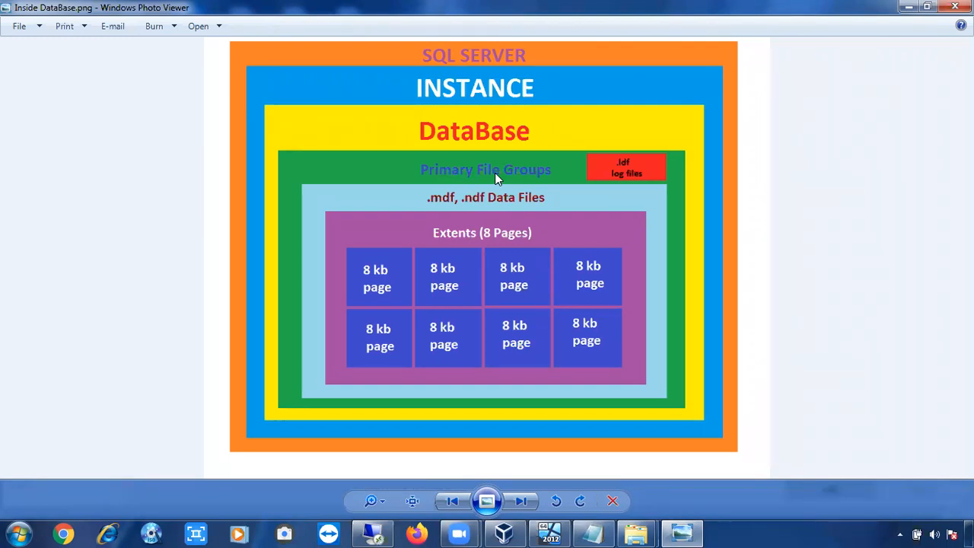
pyautogui.click(907, 7)
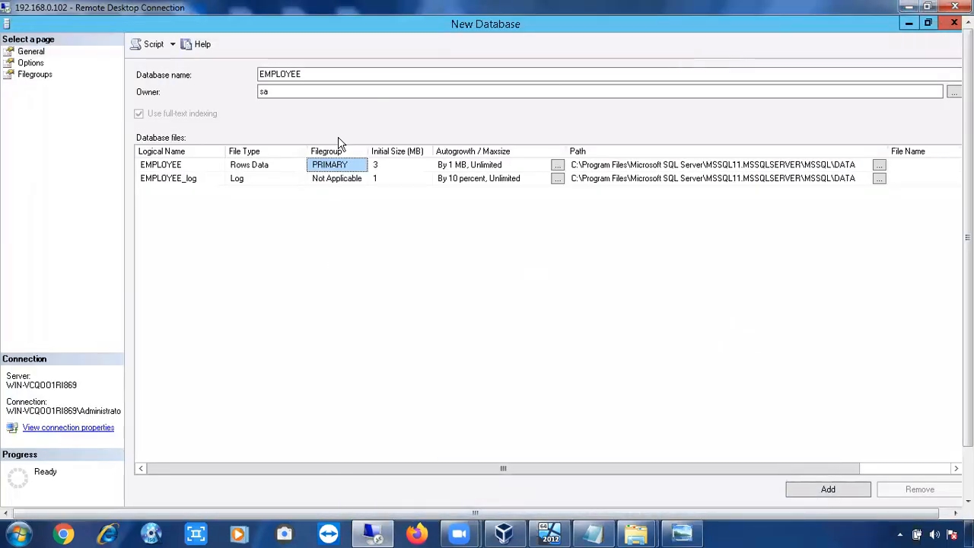
# Inspect the filegroup choices for the log file and the data file's initial size.
pyautogui.click(320, 181)
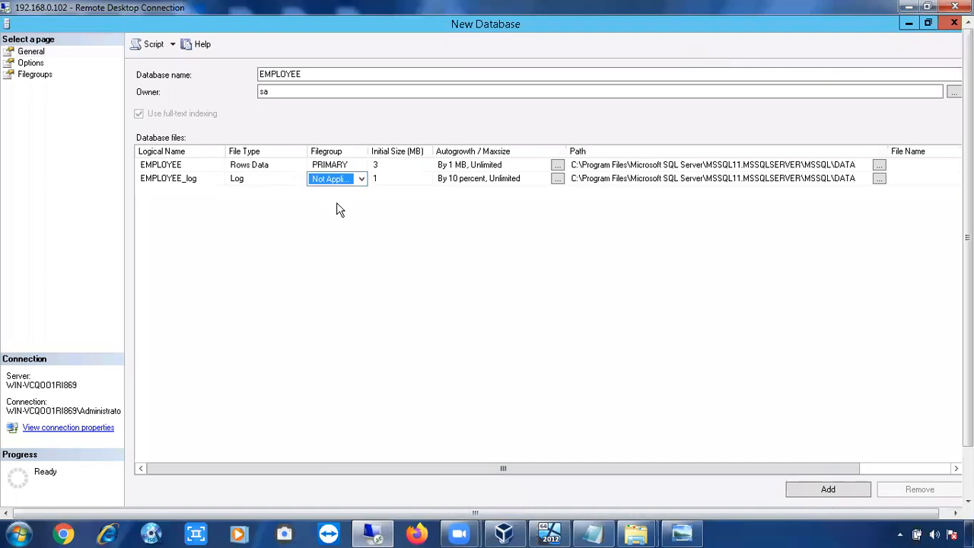
pyautogui.click(363, 179)
pyautogui.click(363, 179)
pyautogui.click(335, 230)
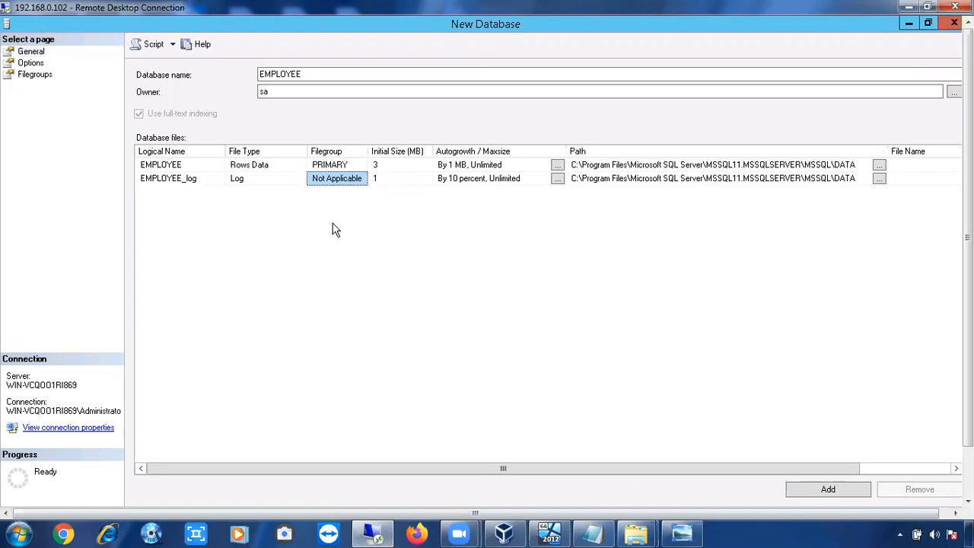
pyautogui.click(340, 166)
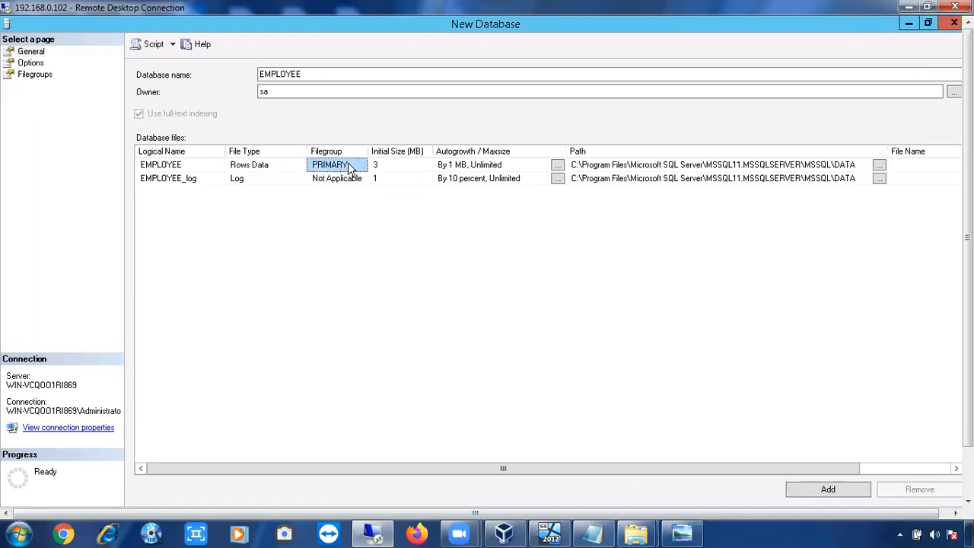
pyautogui.click(388, 163)
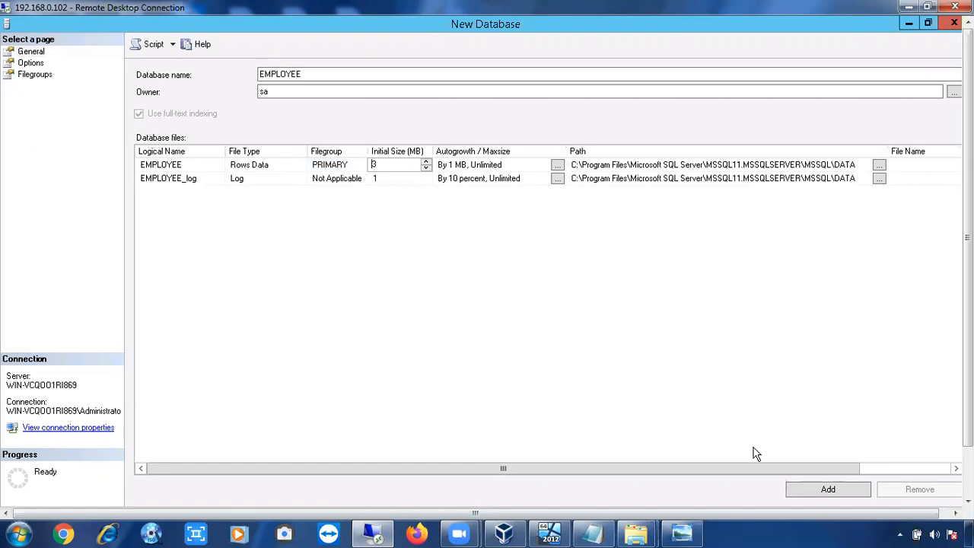
# Show the desktop and open the properties of the AypHathwayRouter.txt file.
pyautogui.click(969, 534)
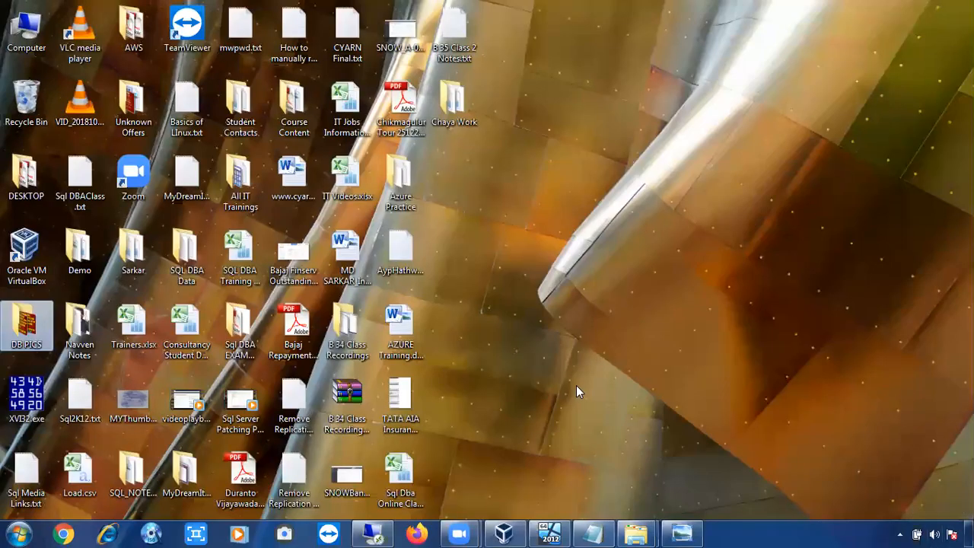
pyautogui.click(408, 264)
pyautogui.click(361, 260)
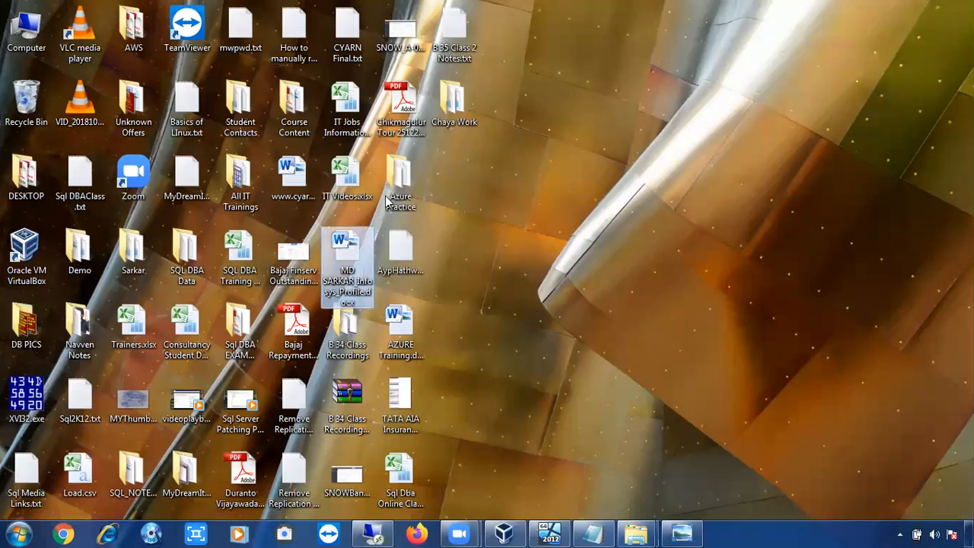
pyautogui.click(454, 95)
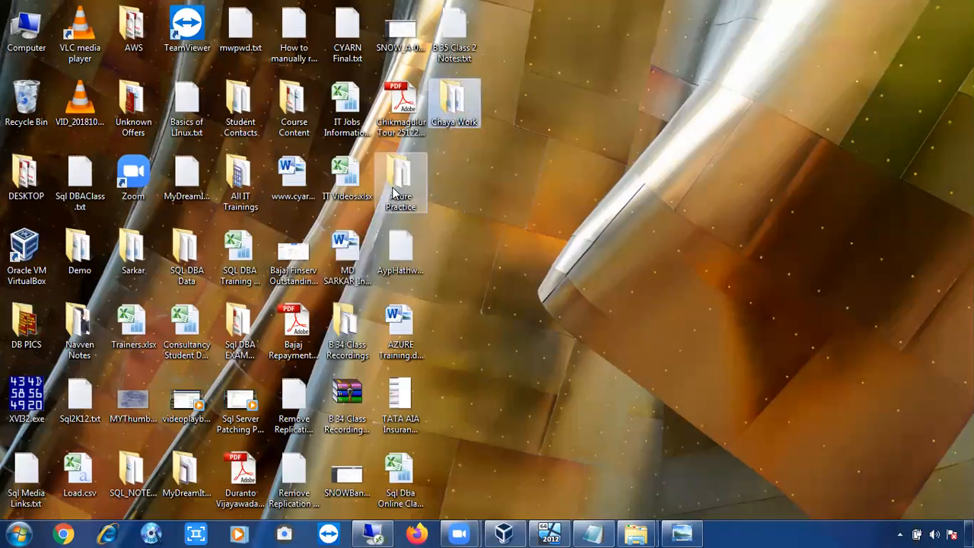
pyautogui.click(395, 184)
pyautogui.click(462, 64)
pyautogui.click(401, 32)
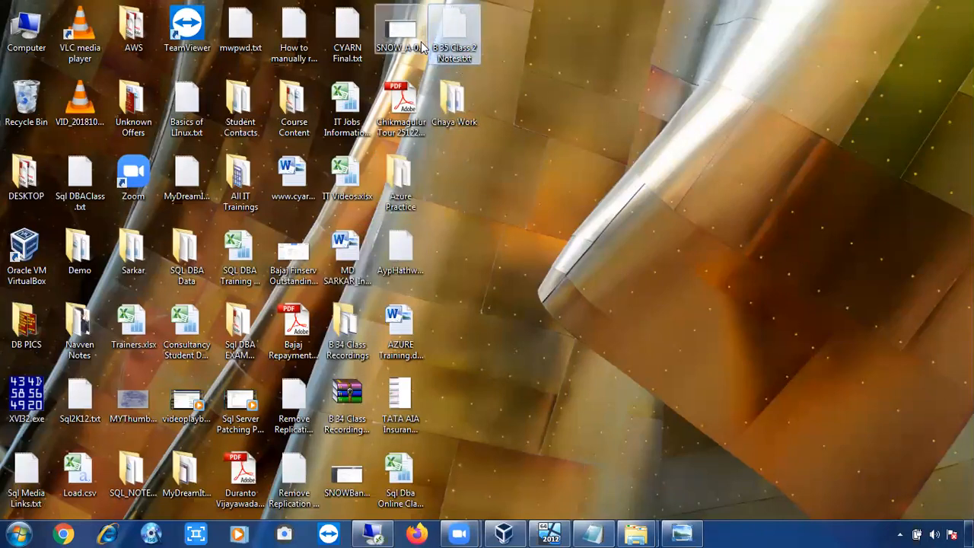
pyautogui.click(398, 181)
pyautogui.click(403, 249)
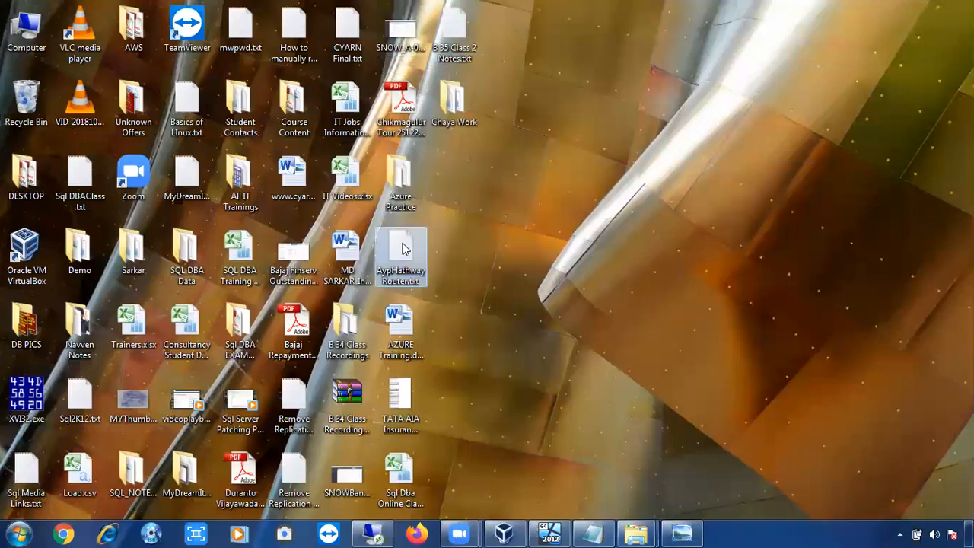
pyautogui.hotkey('alt', 'Return')
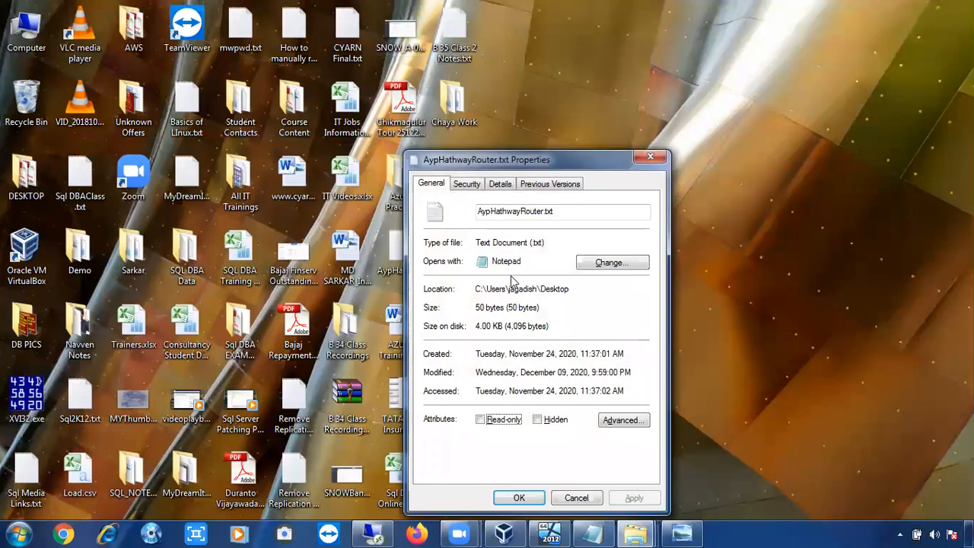
# Highlight the text file's size on disk, then close its properties.
pyautogui.moveTo(477, 325); pyautogui.dragTo(502, 326)
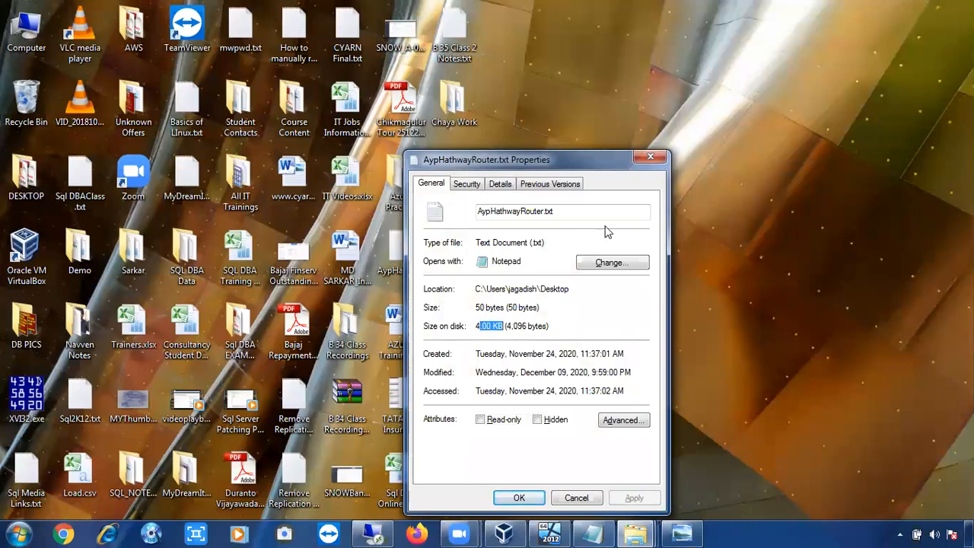
pyautogui.click(651, 157)
# Open and close the properties of a Word document on the desktop twice to compare its sizes.
pyautogui.click(347, 259)
pyautogui.hotkey('alt', 'Return')
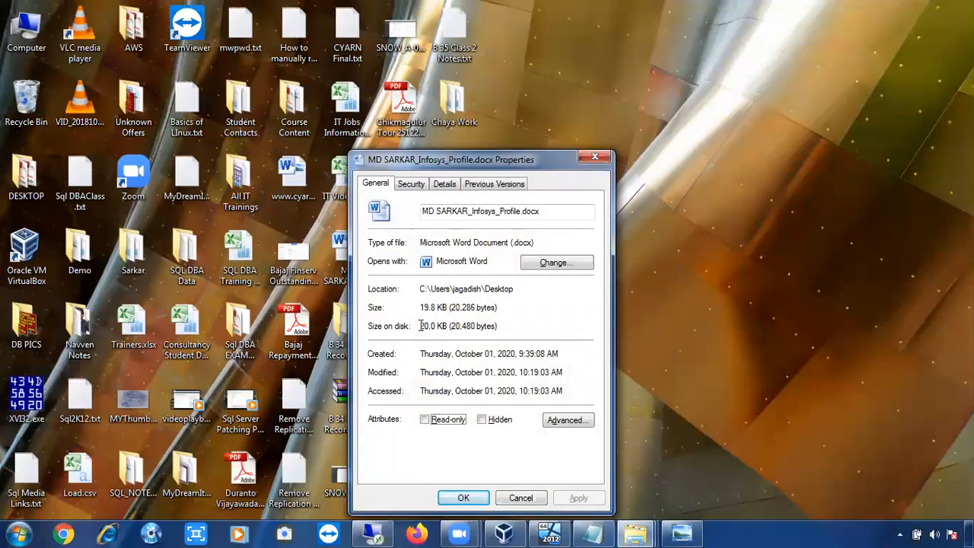
pyautogui.click(594, 161)
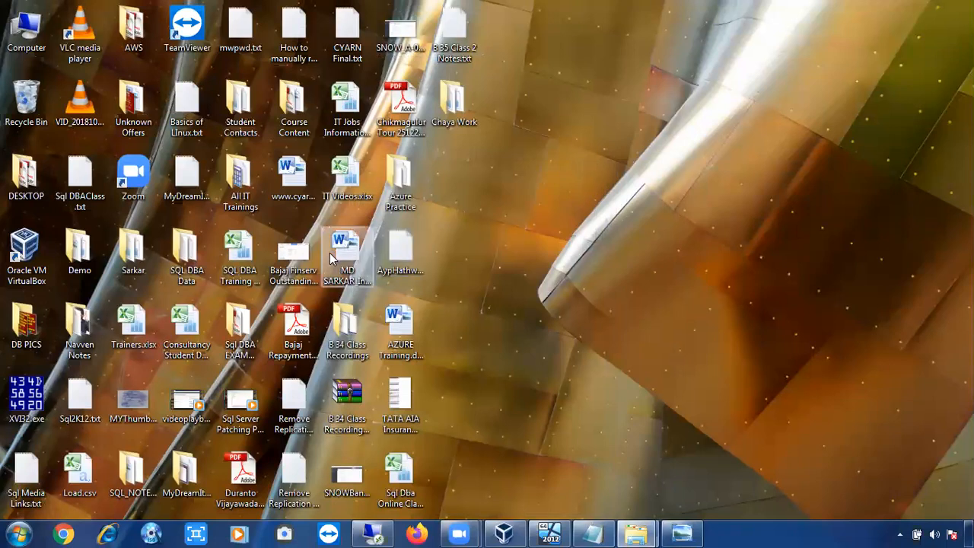
pyautogui.click(350, 257)
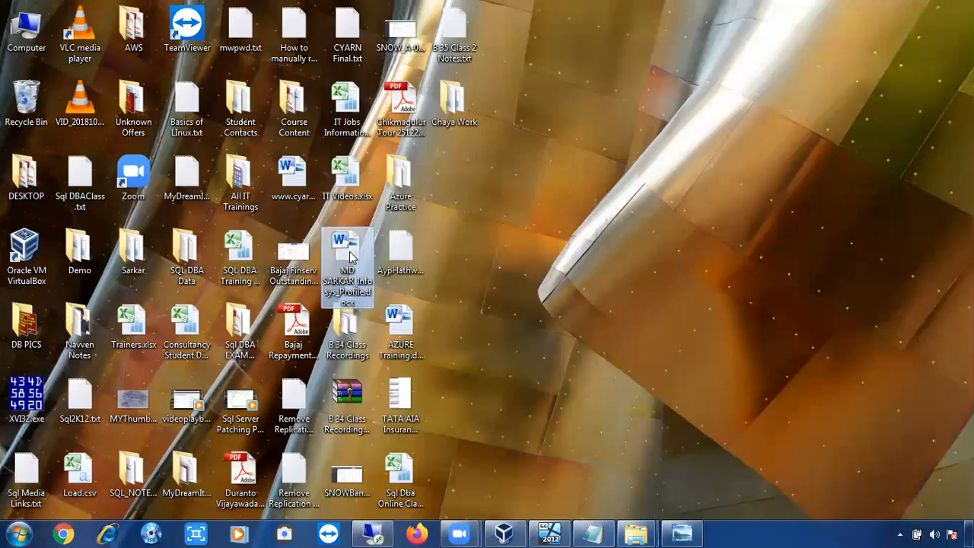
pyautogui.hotkey('alt', 'Return')
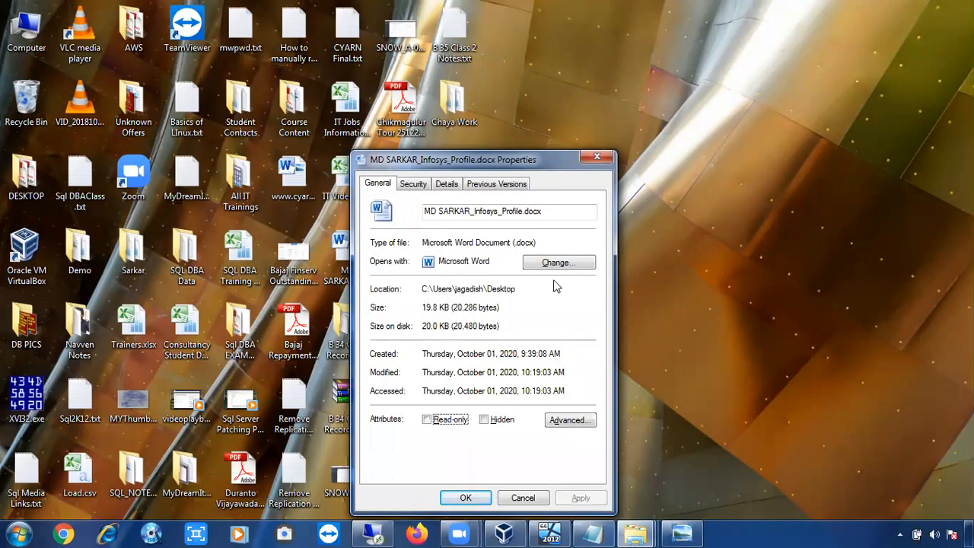
pyautogui.click(600, 158)
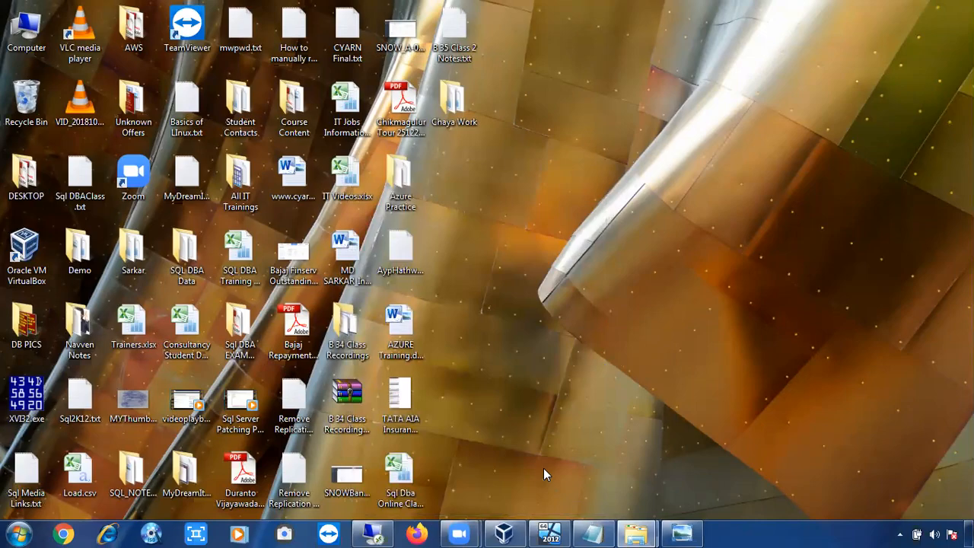
# Return to the New Database window and set the EMPLOYEE data file's initial size to 3 MB.
pyautogui.click(378, 533)
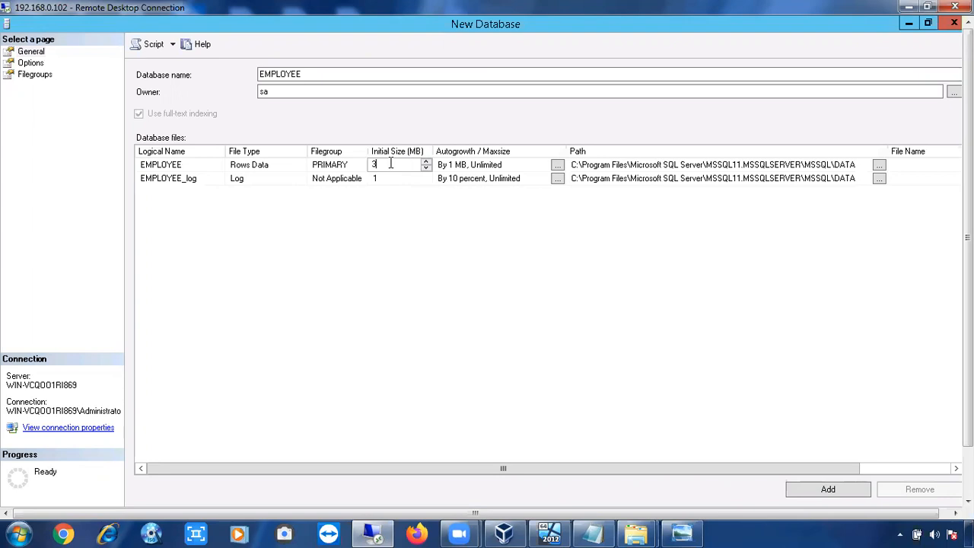
pyautogui.write('1024')
pyautogui.press('BackSpace')
pyautogui.press('BackSpace')
pyautogui.press('BackSpace')
pyautogui.press('BackSpace')
pyautogui.write('3')
# Disable autogrowth for the EMPLOYEE data file.
pyautogui.click(556, 167)
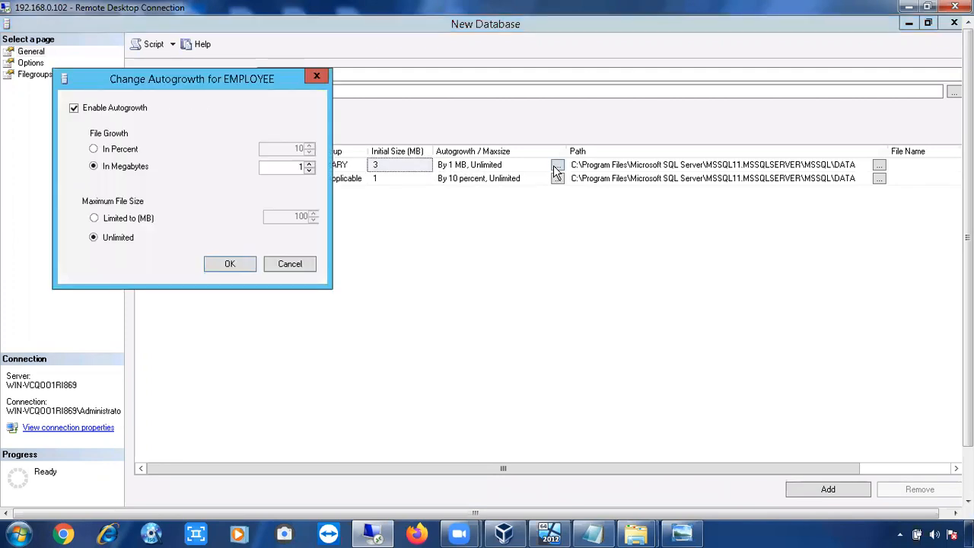
pyautogui.click(74, 110)
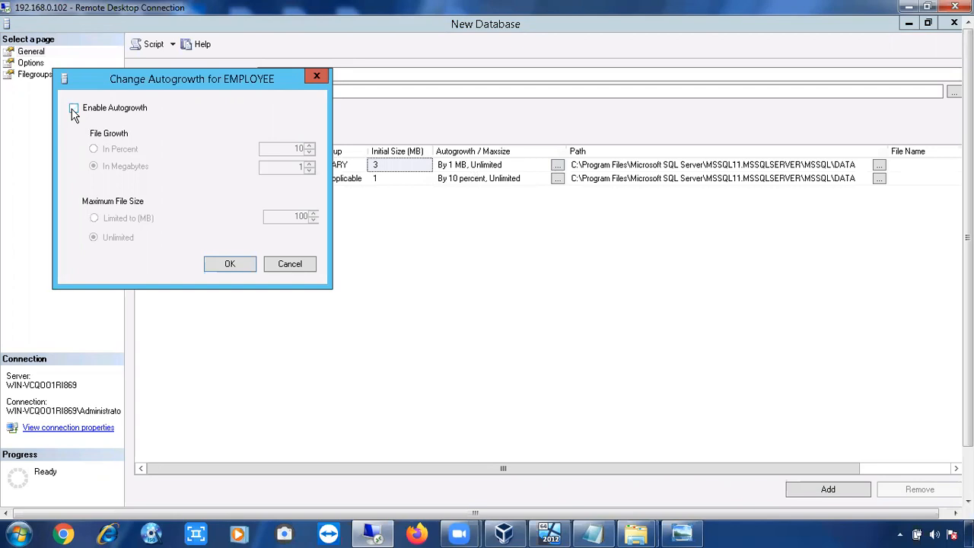
pyautogui.click(221, 265)
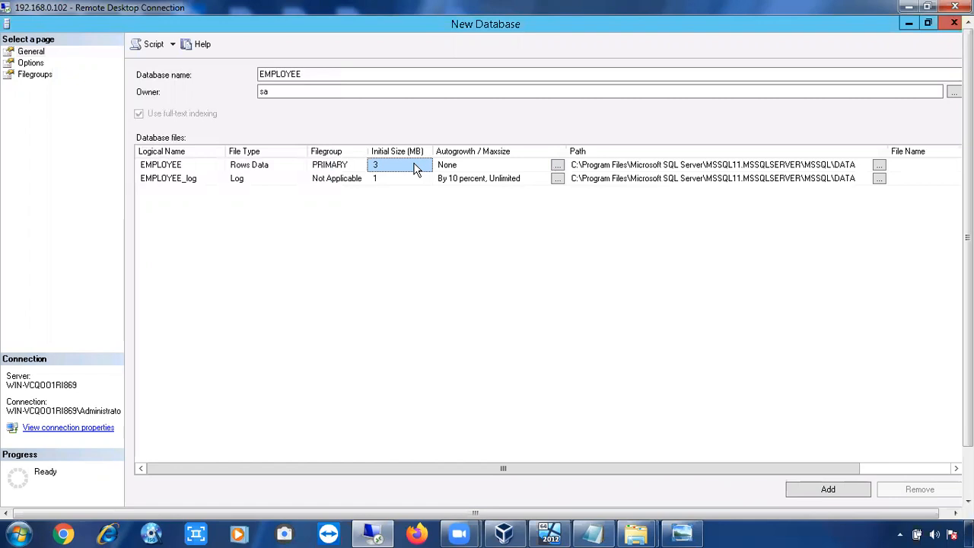
# Re-enable autogrowth for the data file and set its growth in megabytes to 100.
pyautogui.click(557, 168)
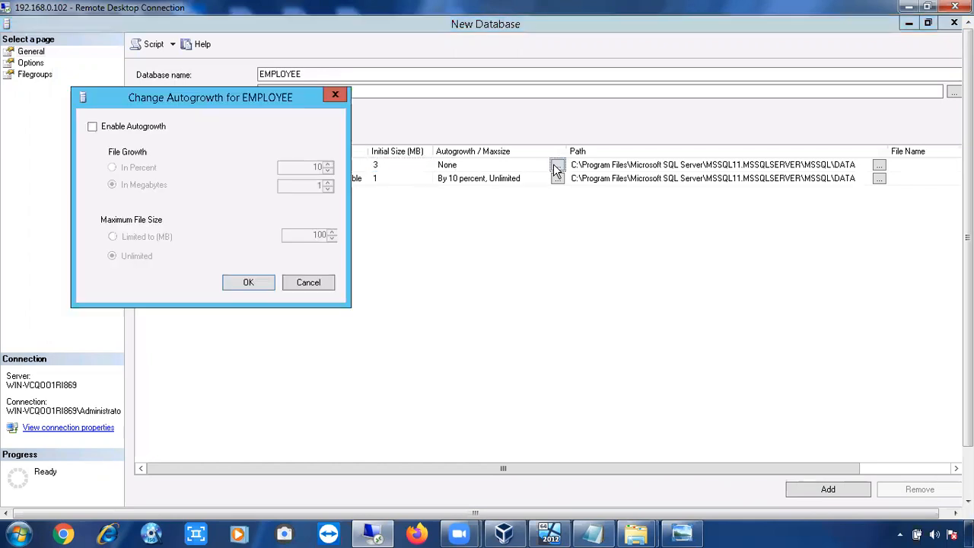
pyautogui.click(134, 132)
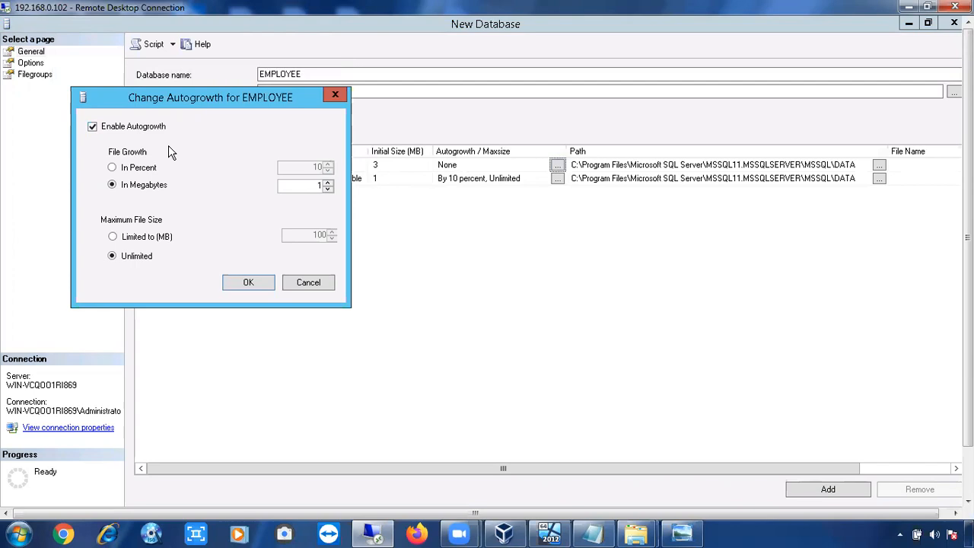
pyautogui.click(132, 170)
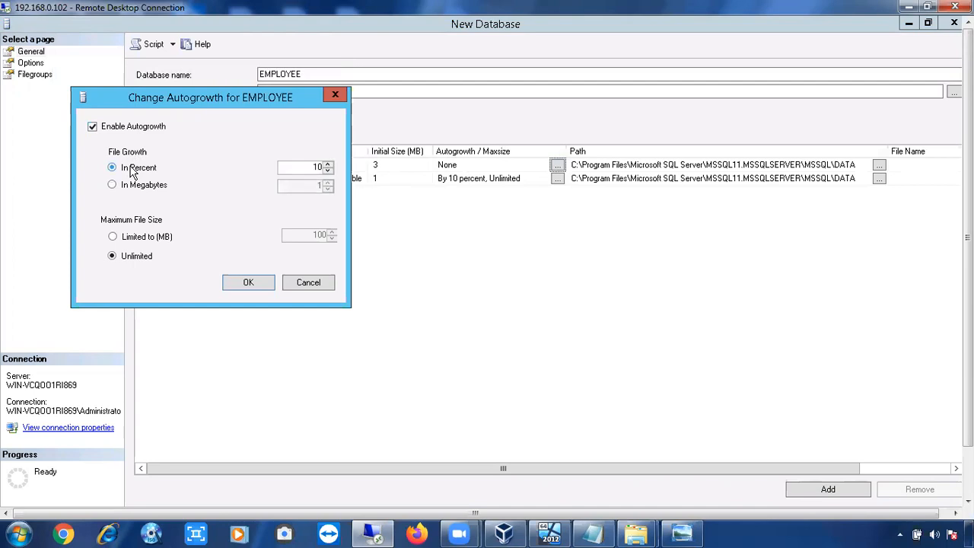
pyautogui.click(133, 190)
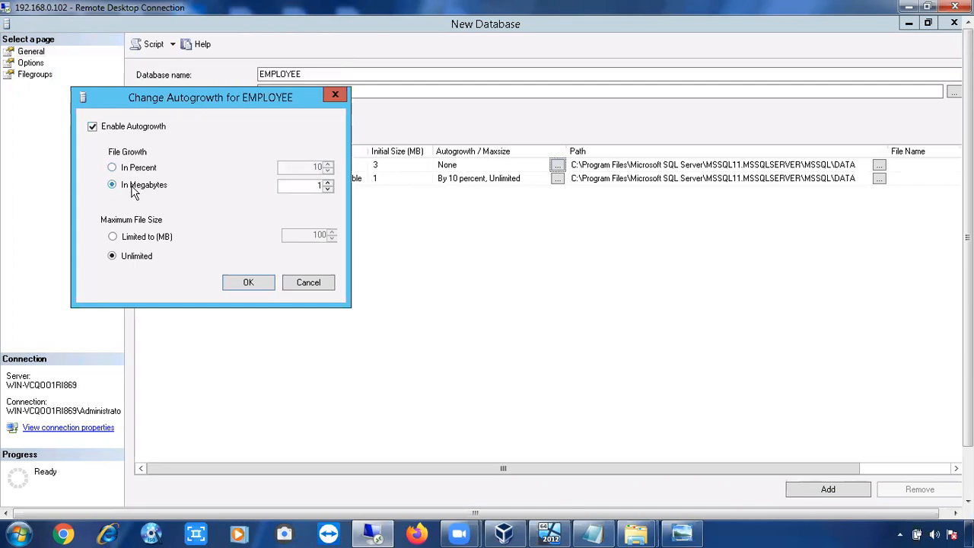
pyautogui.click(320, 185)
pyautogui.write('00')
pyautogui.moveTo(279, 110); pyautogui.dragTo(441, 260)
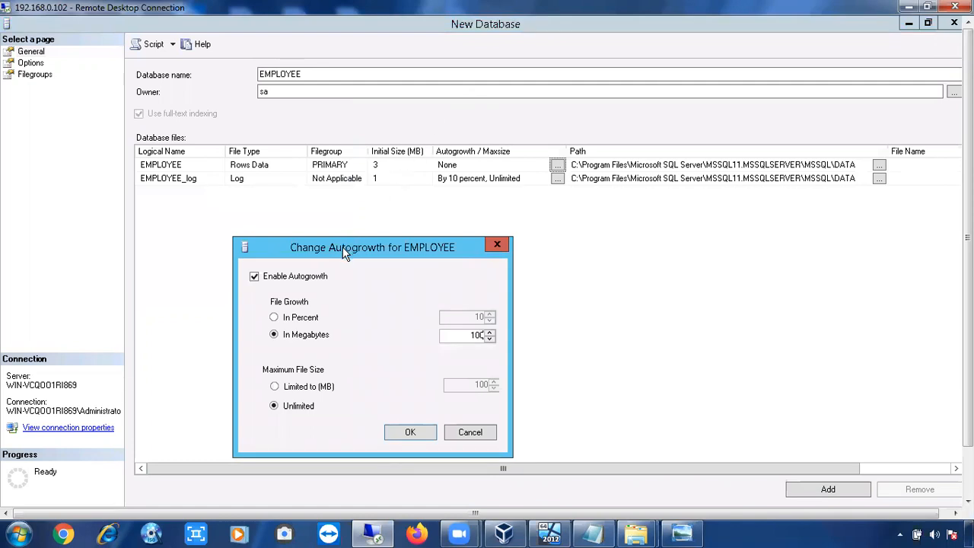
# Switch the data file's growth to percent and set it to 10 percent.
pyautogui.click(308, 320)
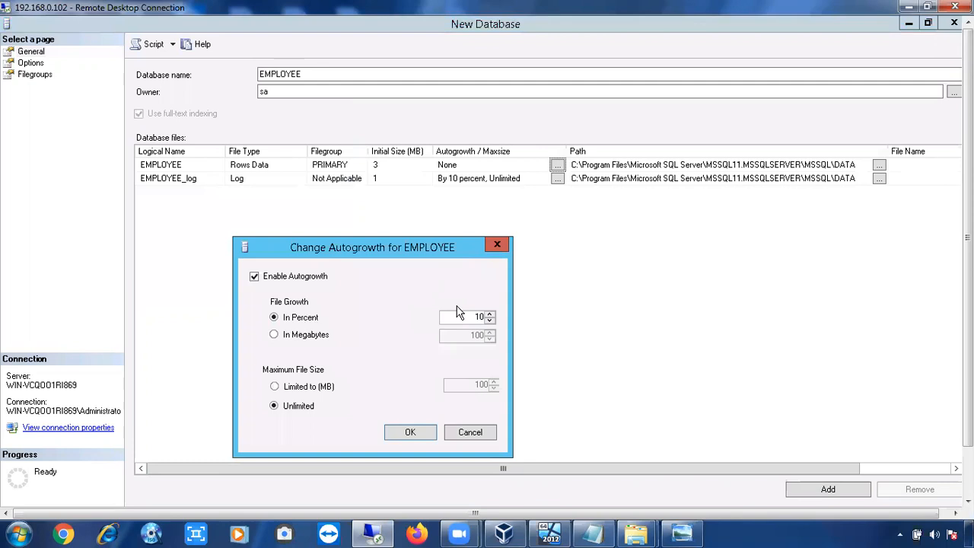
pyautogui.doubleClick(480, 317)
pyautogui.write('100')
pyautogui.press('BackSpace')
pyautogui.press('BackSpace')
pyautogui.press('BackSpace')
pyautogui.write('50')
pyautogui.doubleClick(479, 316)
pyautogui.write('10')
# Replace the Notepad notes with the lines 100GB, 10% and 110.
pyautogui.click(593, 533)
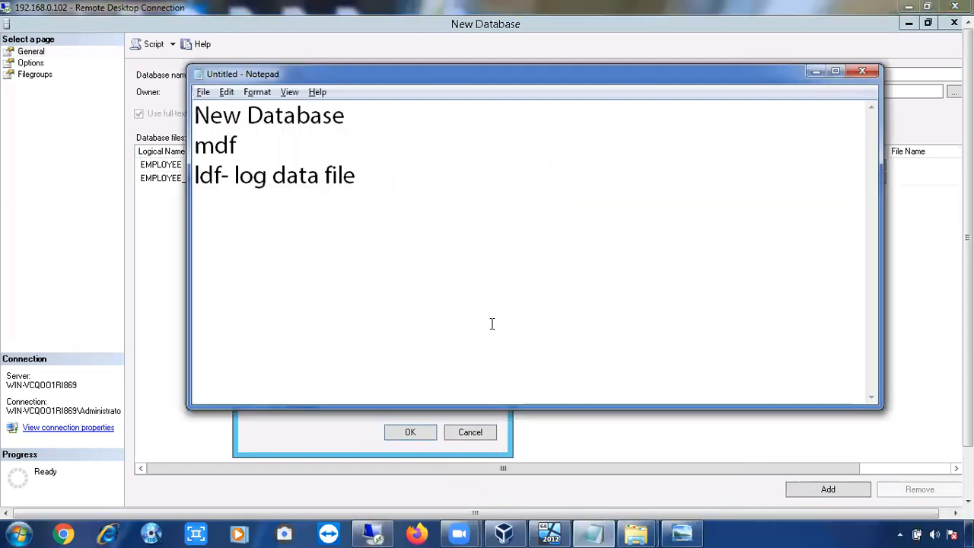
pyautogui.hotkey('ctrl', 'a')
pyautogui.write('100GB')
pyautogui.press('Return')
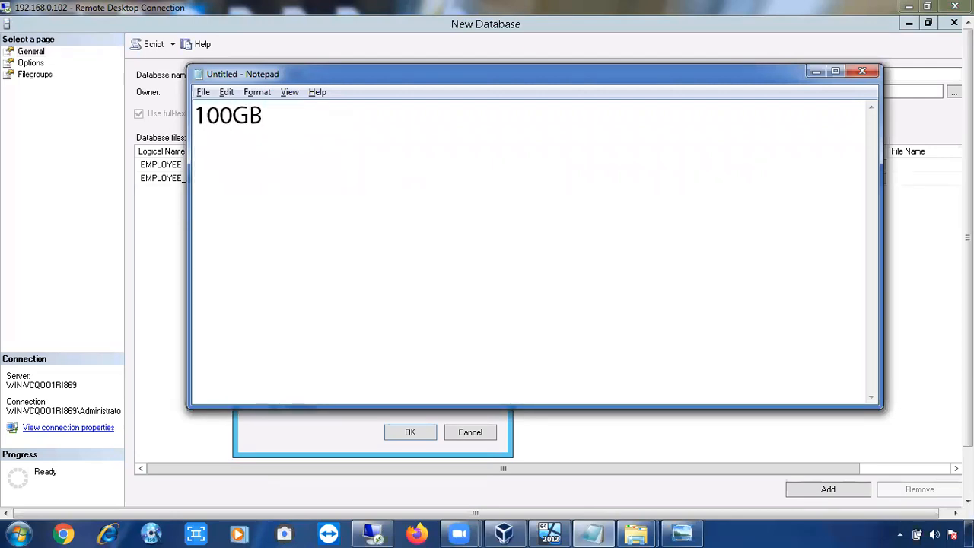
pyautogui.write('10%')
pyautogui.press('Return')
pyautogui.write('110')
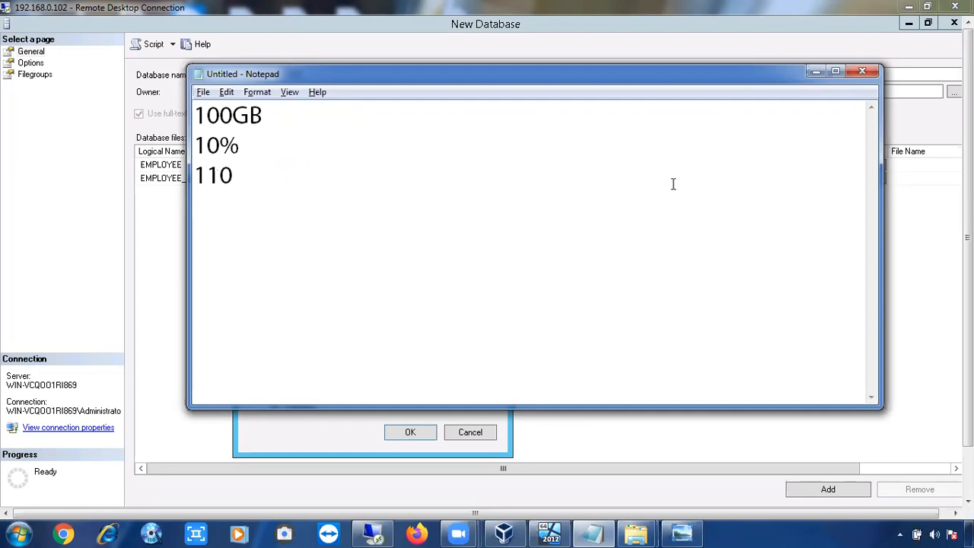
# Extend the third note line to 110GB-11GB and add a new line 121.
pyautogui.click(812, 73)
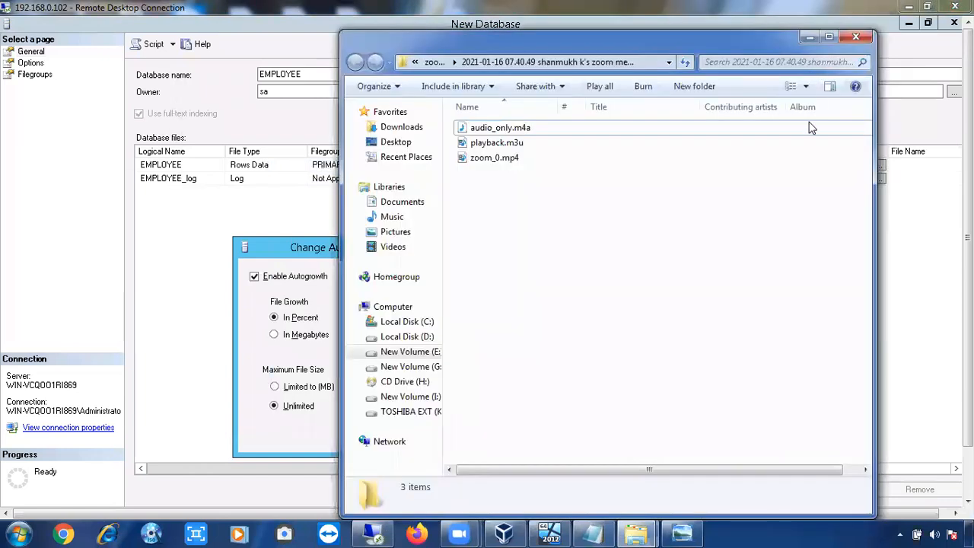
pyautogui.click(599, 532)
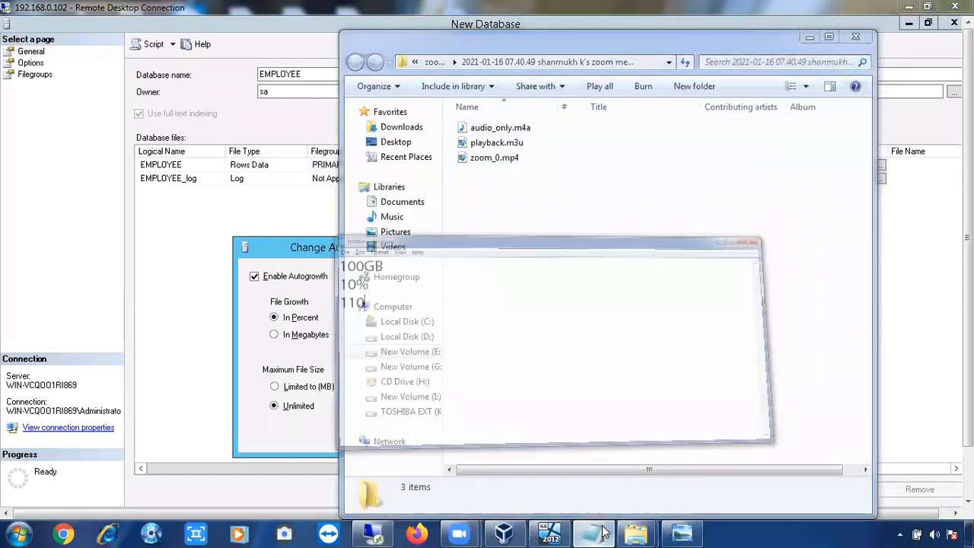
pyautogui.write('GB')
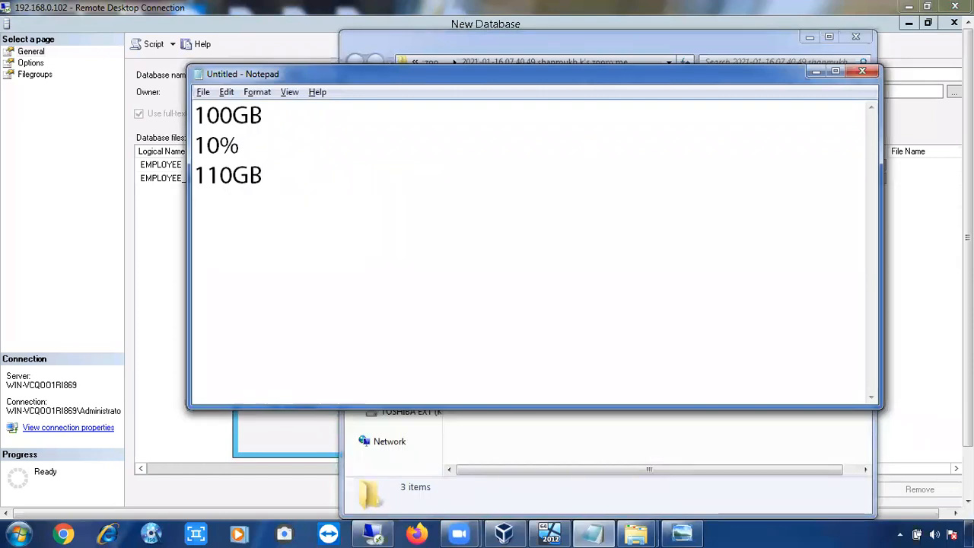
pyautogui.moveTo(196, 144); pyautogui.dragTo(219, 146)
pyautogui.click(277, 177)
pyautogui.write('-')
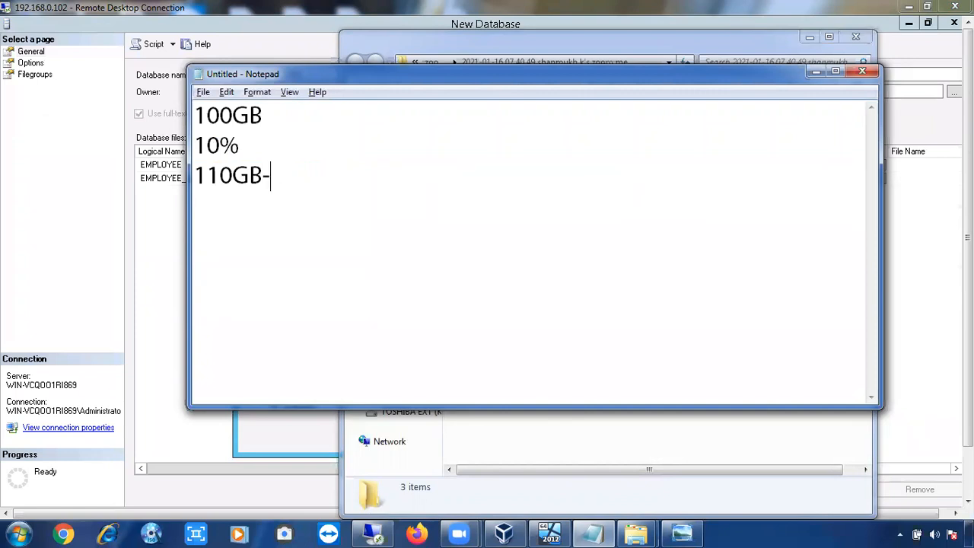
pyautogui.write('11GB')
pyautogui.press('Return')
pyautogui.write('121')
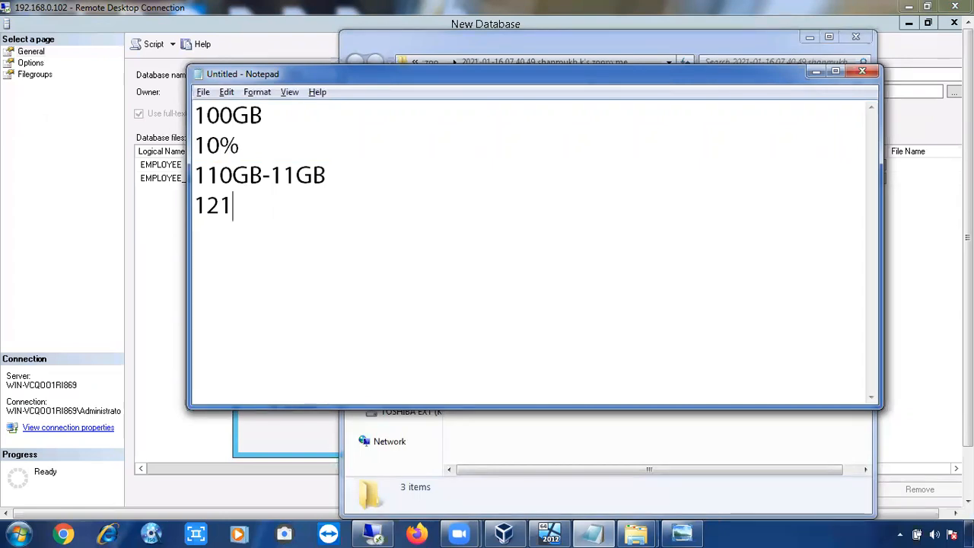
# Check the free space of the server's Local Disk (C:) in File Explorer, then close the window.
pyautogui.hotkey('alt', 'Tab')
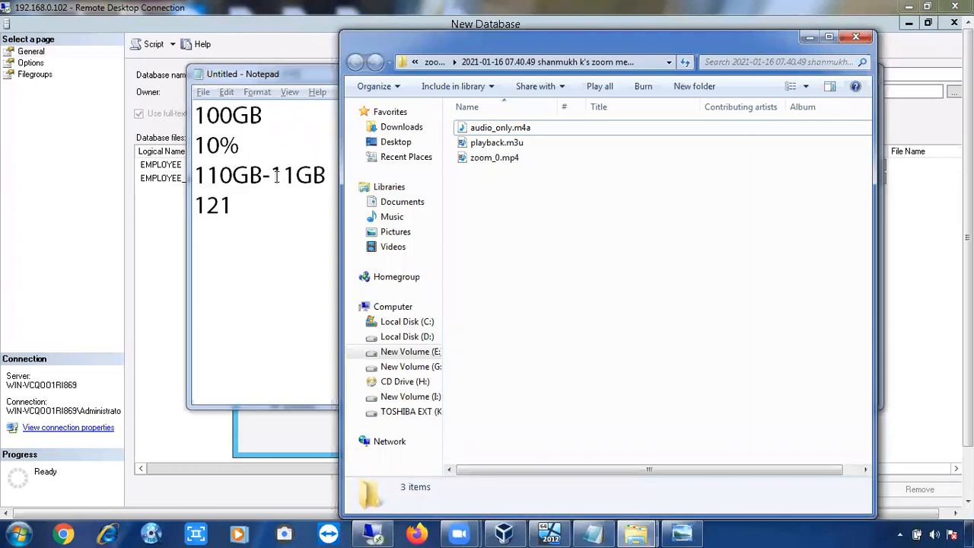
pyautogui.click(279, 450)
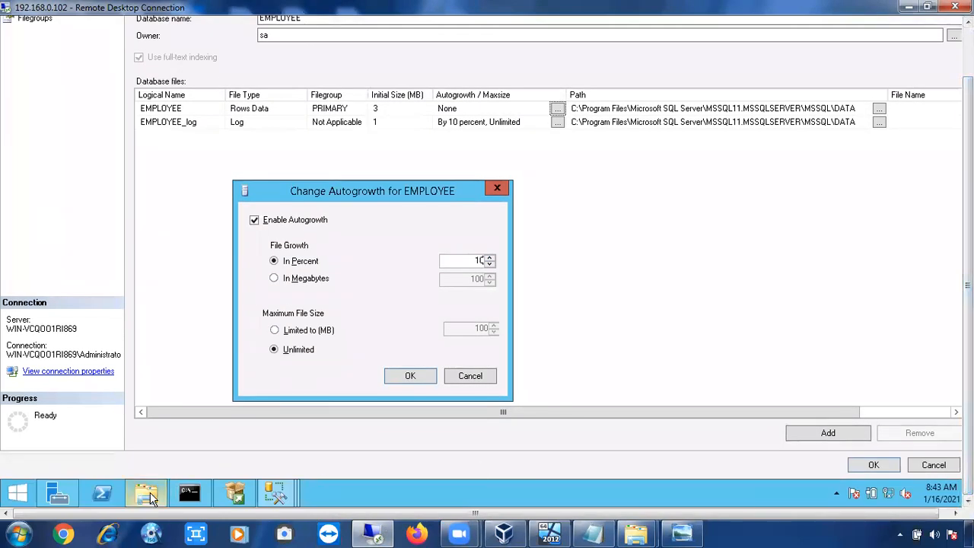
pyautogui.click(146, 495)
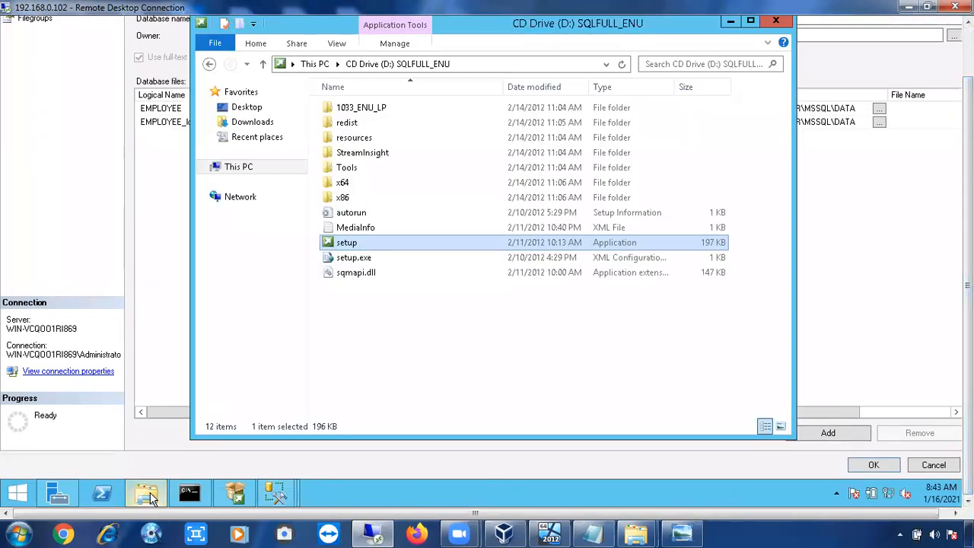
pyautogui.click(229, 169)
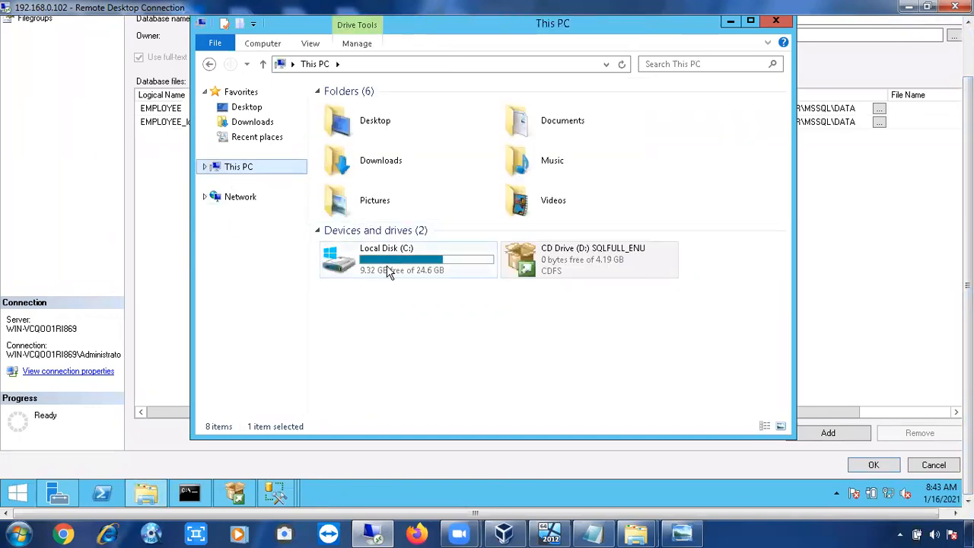
pyautogui.click(388, 273)
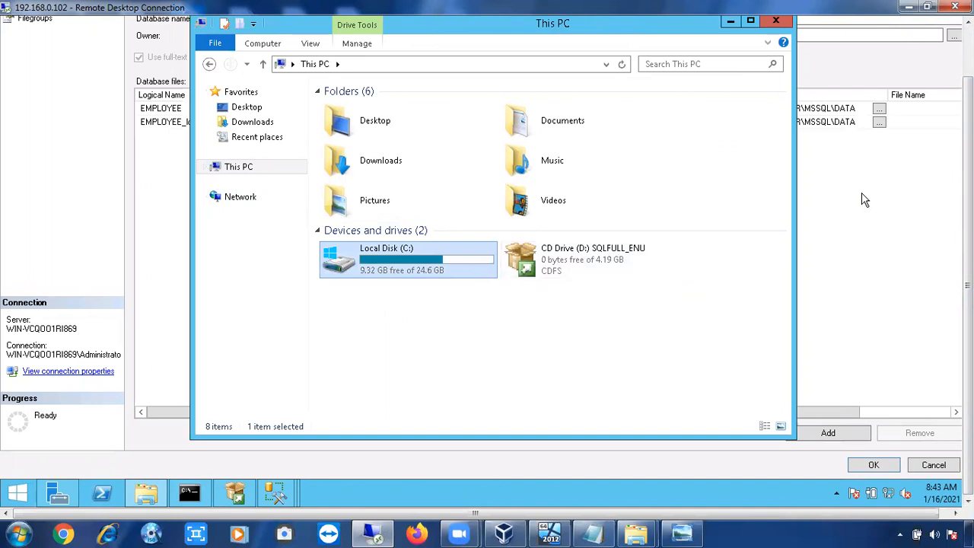
pyautogui.click(896, 185)
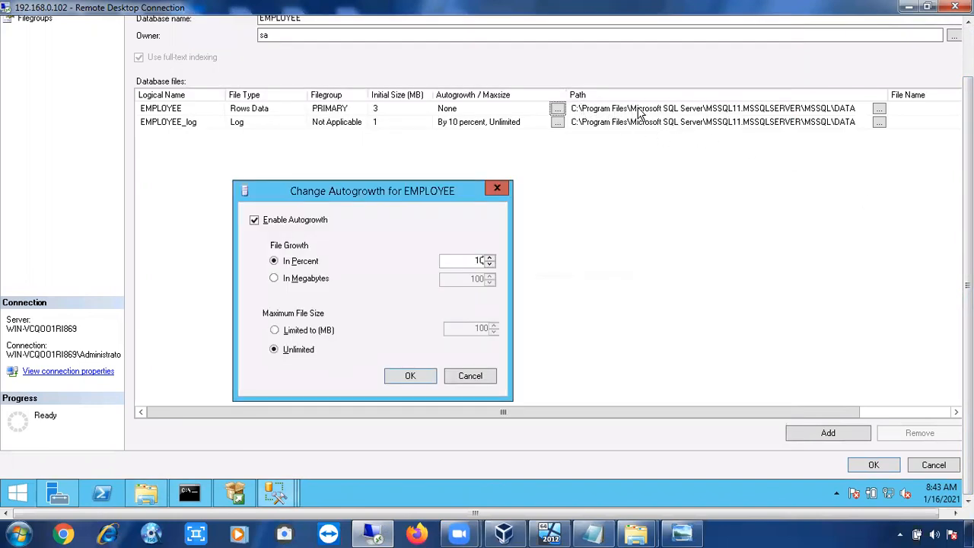
pyautogui.click(146, 494)
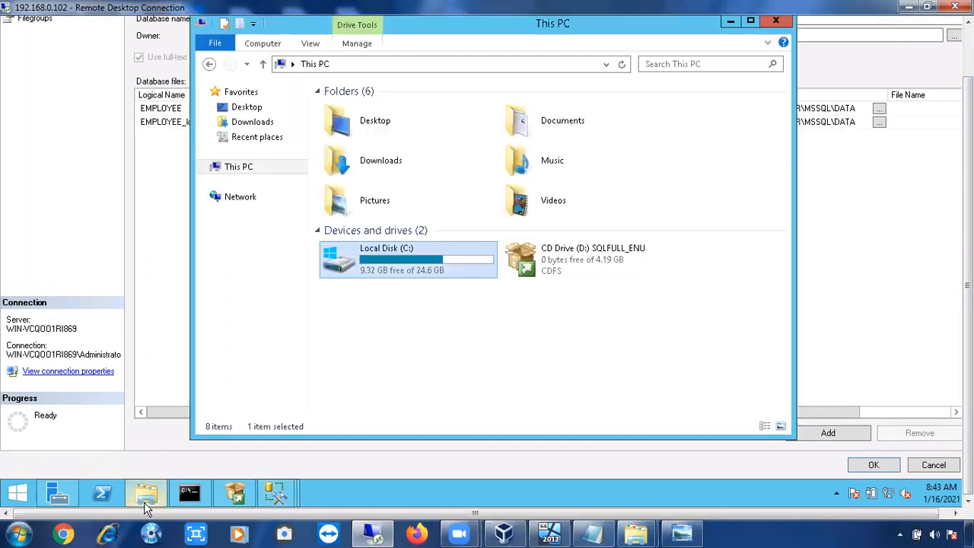
pyautogui.moveTo(300, 26); pyautogui.dragTo(505, 137)
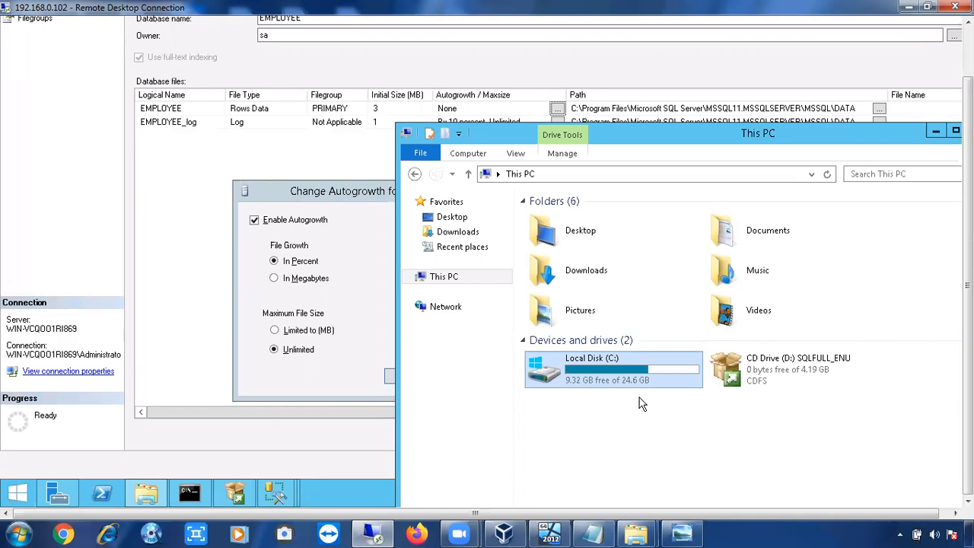
pyautogui.moveTo(631, 373)
pyautogui.moveTo(714, 132); pyautogui.dragTo(442, 191)
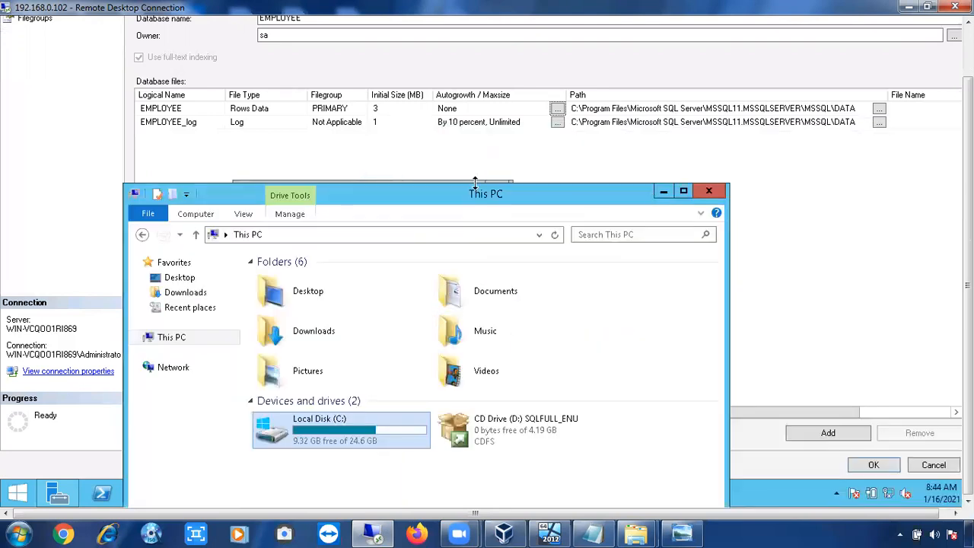
pyautogui.click(715, 194)
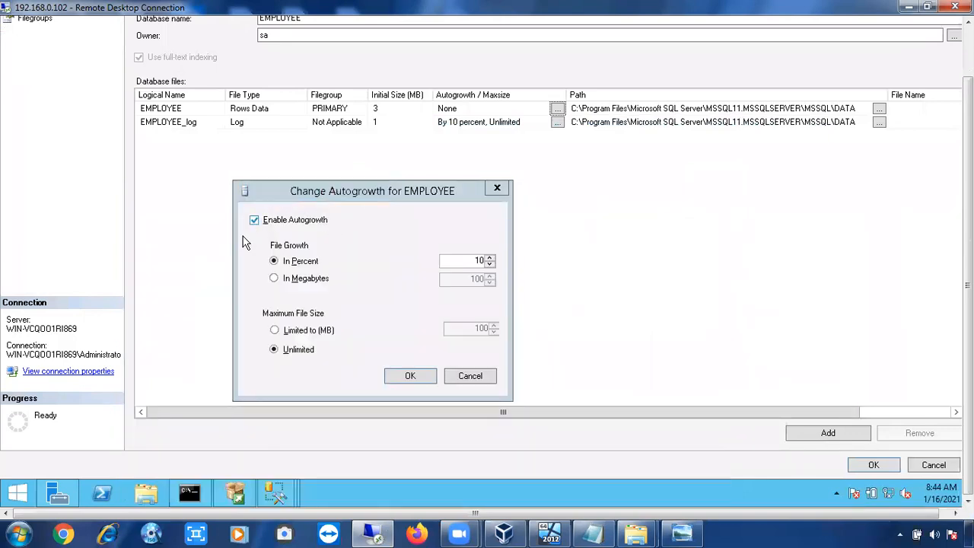
# Keep the data file's maximum size unlimited and apply its 10 percent autogrowth setting.
pyautogui.click(290, 332)
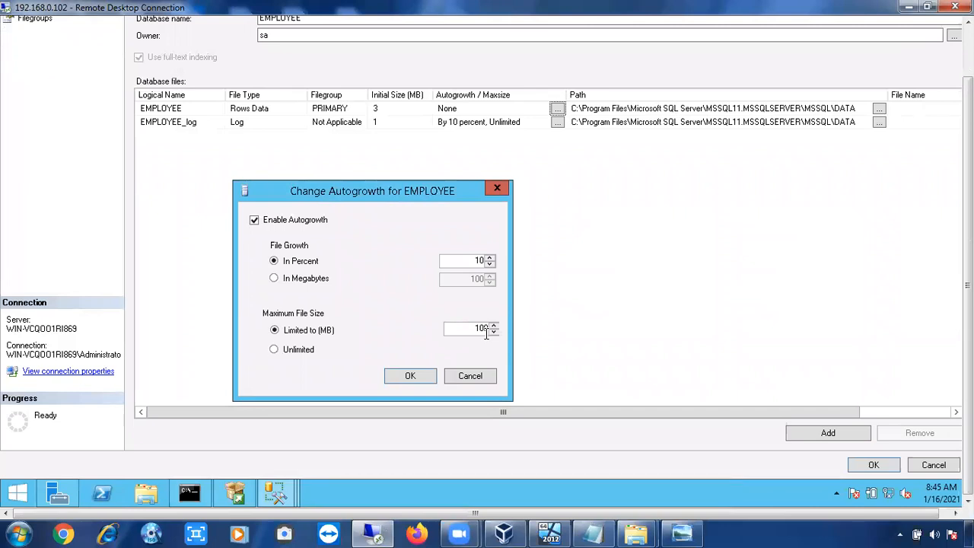
pyautogui.doubleClick(485, 333)
pyautogui.click(304, 354)
pyautogui.click(417, 377)
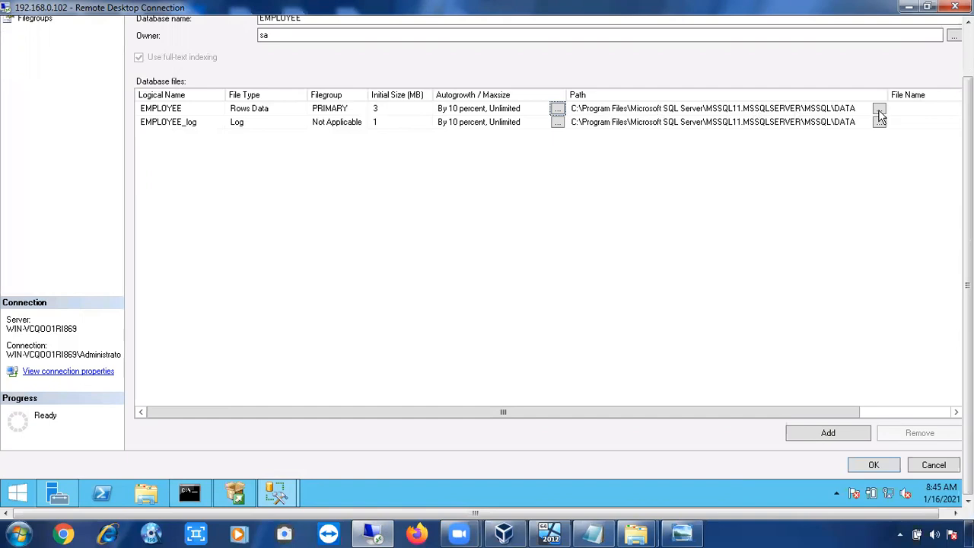
# Inspect the folder chosen for the log file's path without changing it.
pyautogui.click(879, 111)
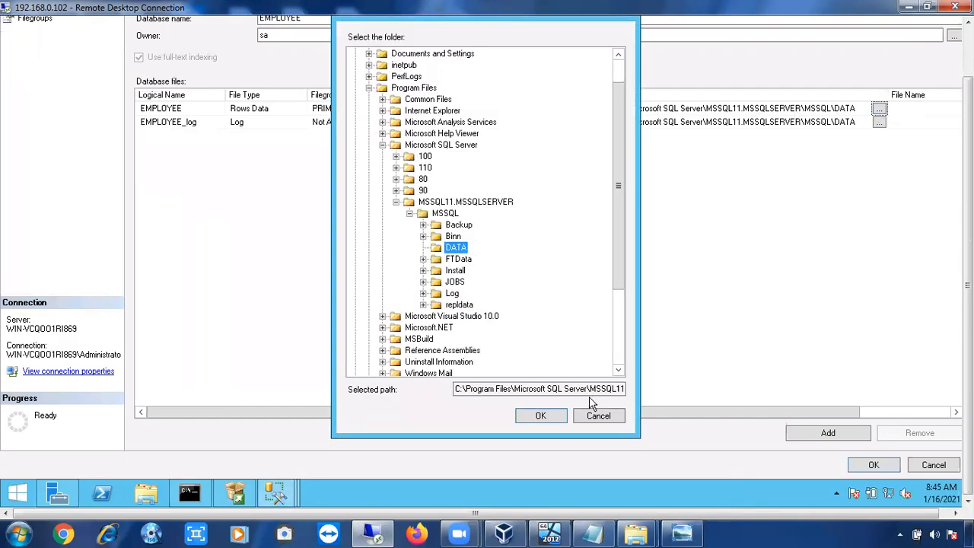
pyautogui.click(598, 414)
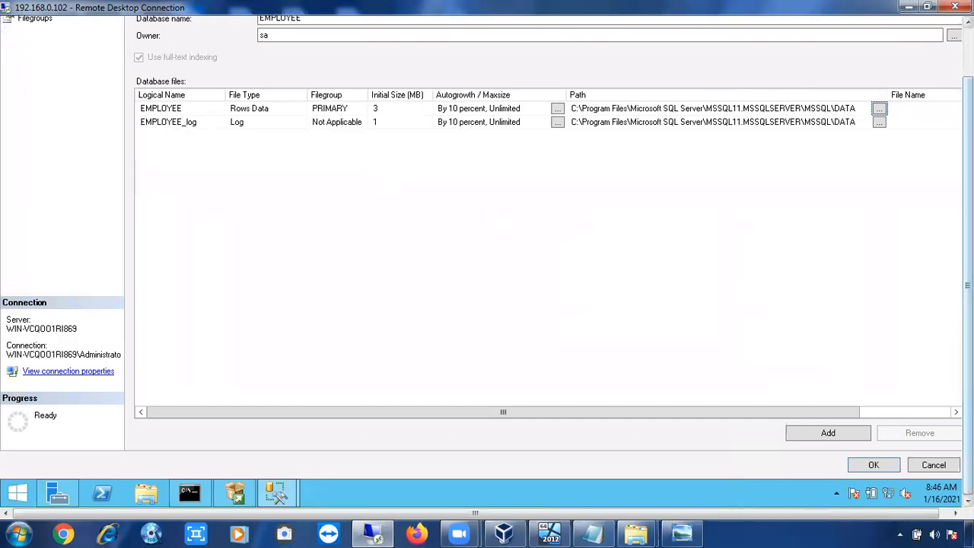
pyautogui.moveTo(966, 251); pyautogui.dragTo(966, 204)
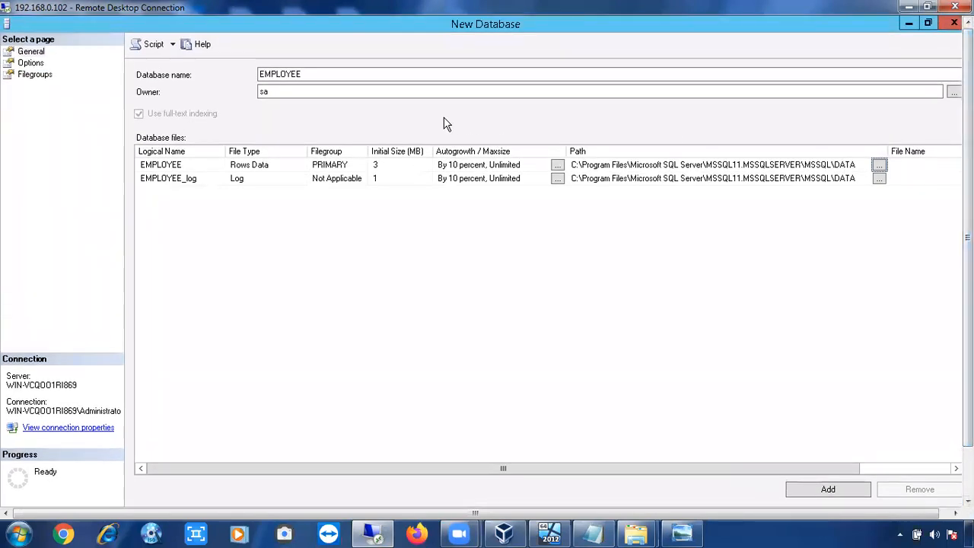
# Review the new database's Options and Filegroups pages, including the PRIMARY filegroup row.
pyautogui.click(32, 63)
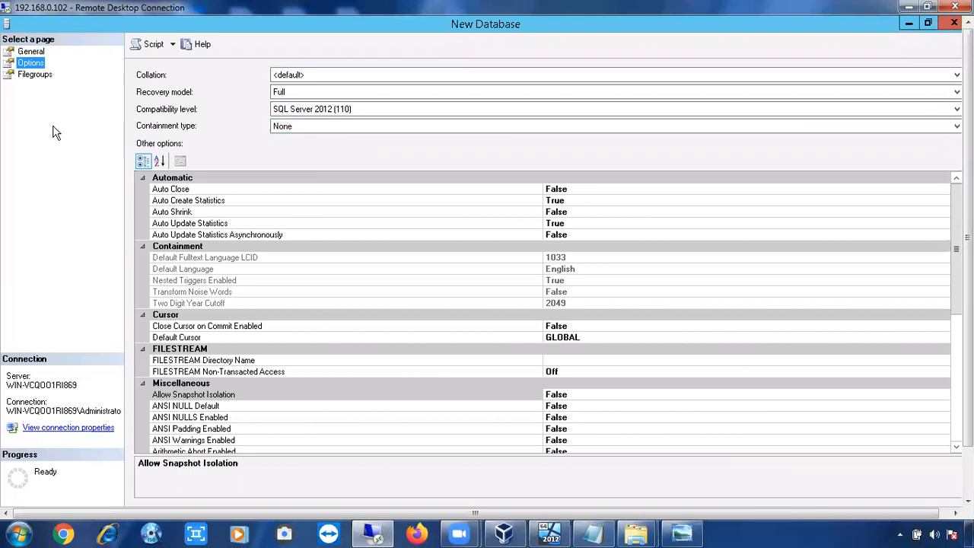
pyautogui.click(28, 76)
pyautogui.click(28, 65)
pyautogui.moveTo(956, 301); pyautogui.dragTo(931, 296)
pyautogui.click(31, 76)
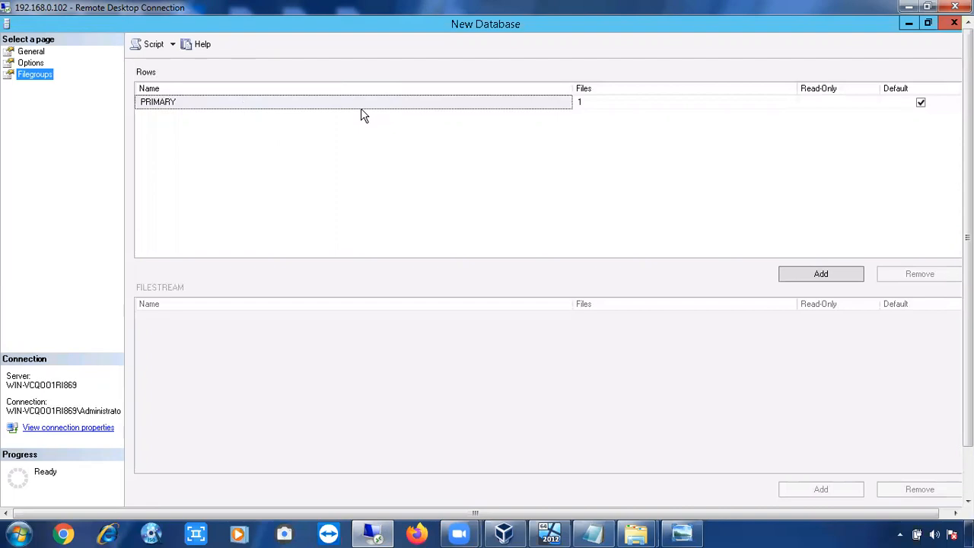
pyautogui.click(288, 102)
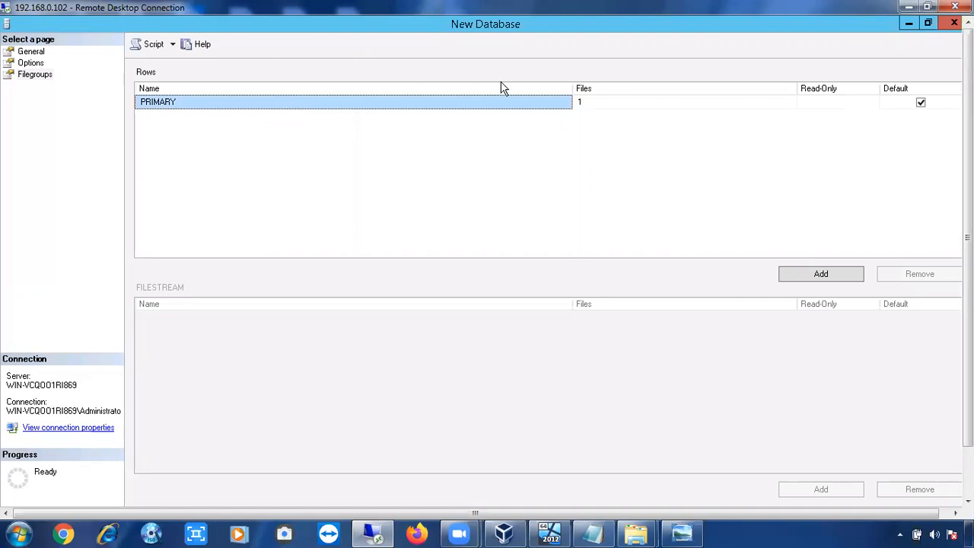
pyautogui.click(579, 103)
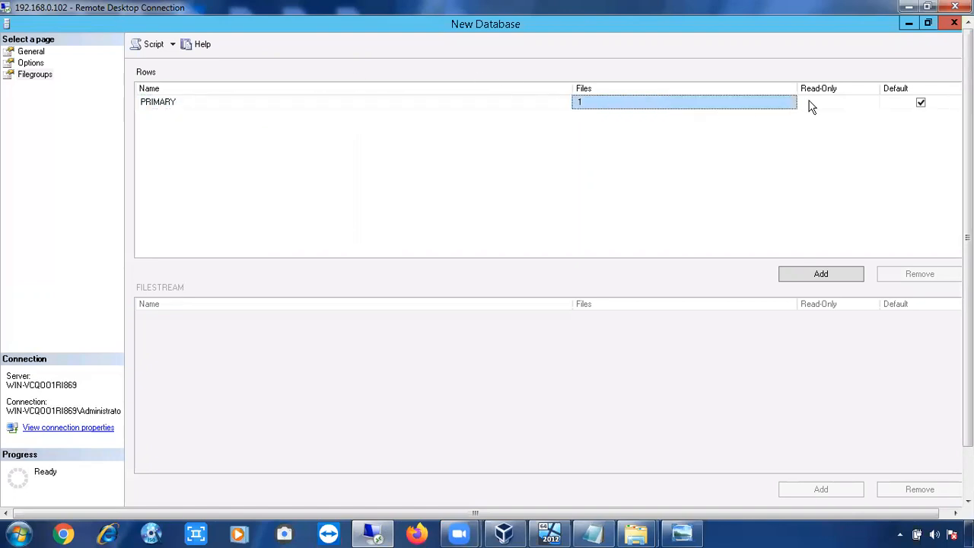
pyautogui.click(829, 105)
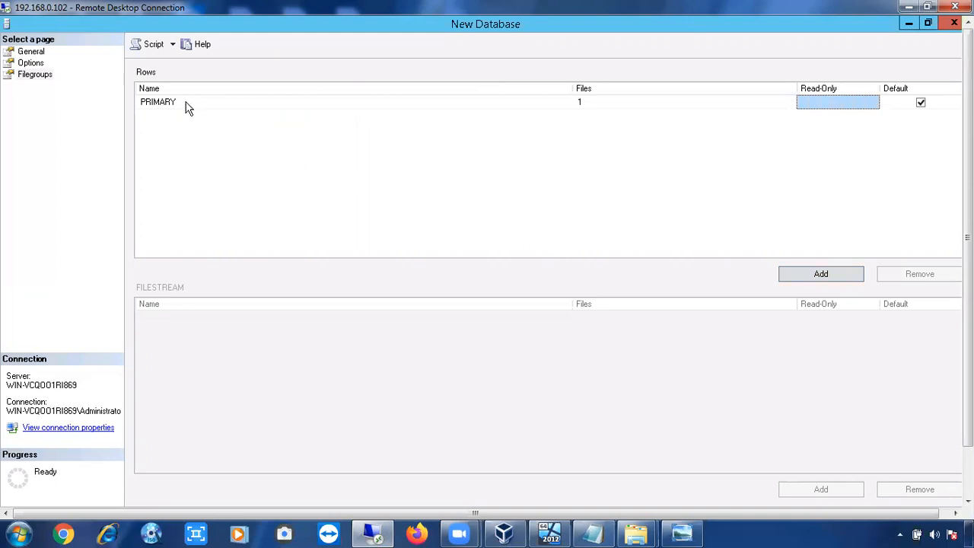
# Script the new database's creation to a new query window and scroll through the generated script.
pyautogui.click(152, 50)
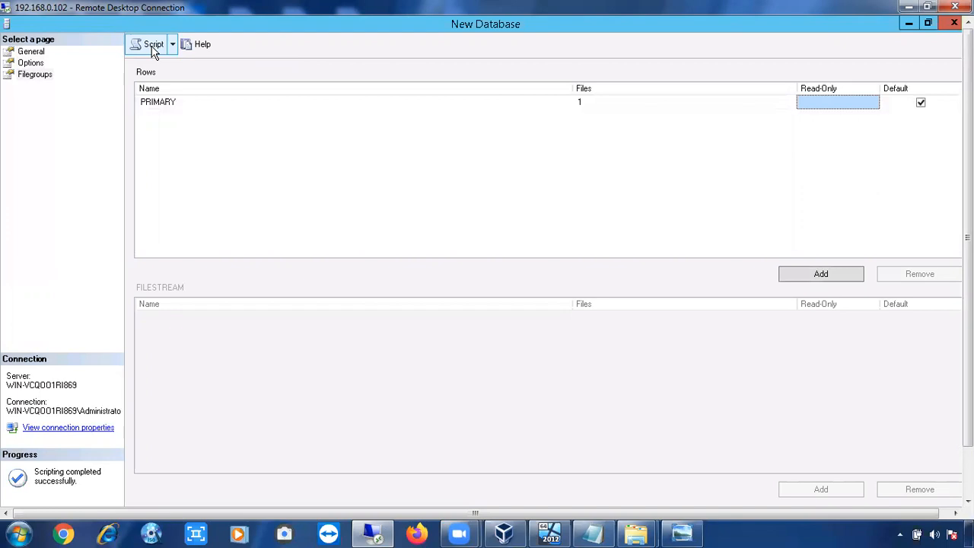
pyautogui.click(909, 24)
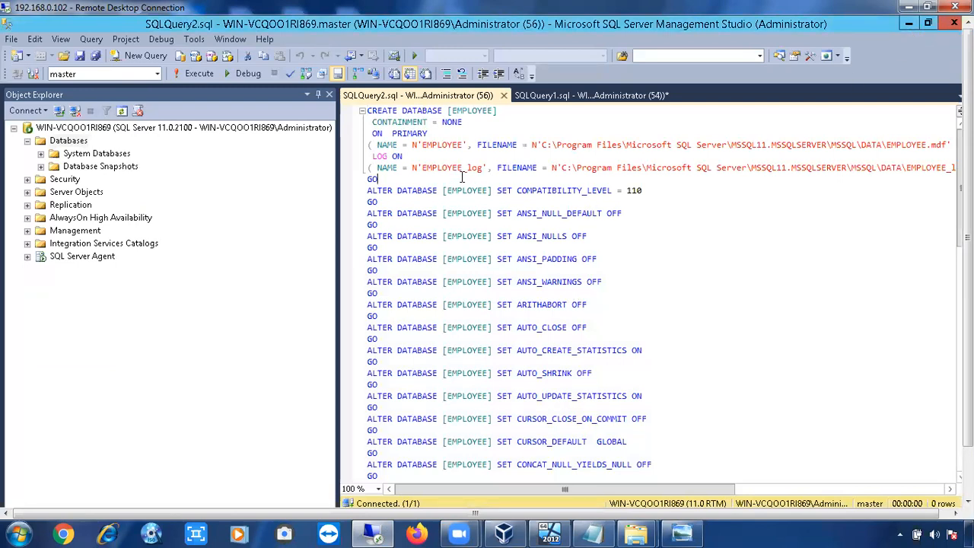
pyautogui.scroll(-8, 463, 185)
pyautogui.scroll(-14, 463, 185)
pyautogui.scroll(15, 462, 185)
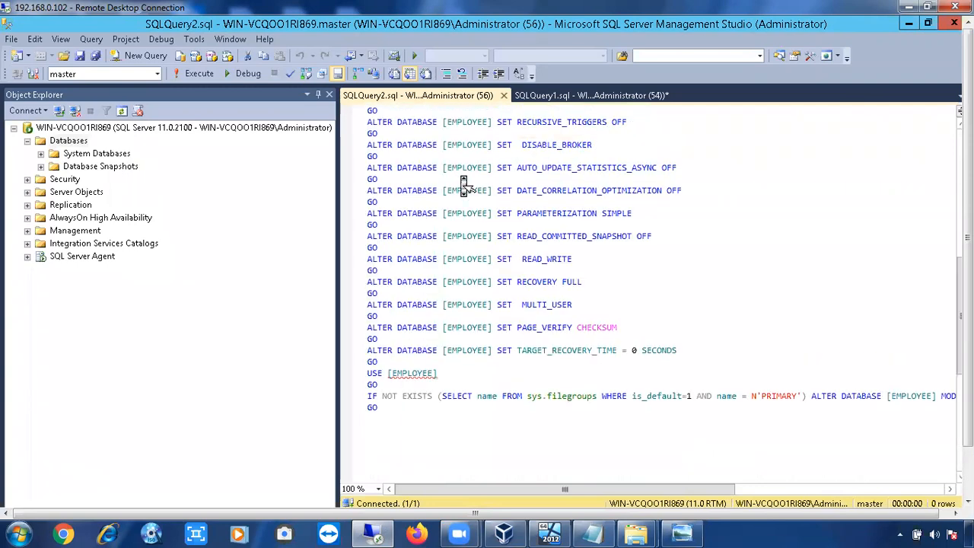
pyautogui.scroll(7, 462, 185)
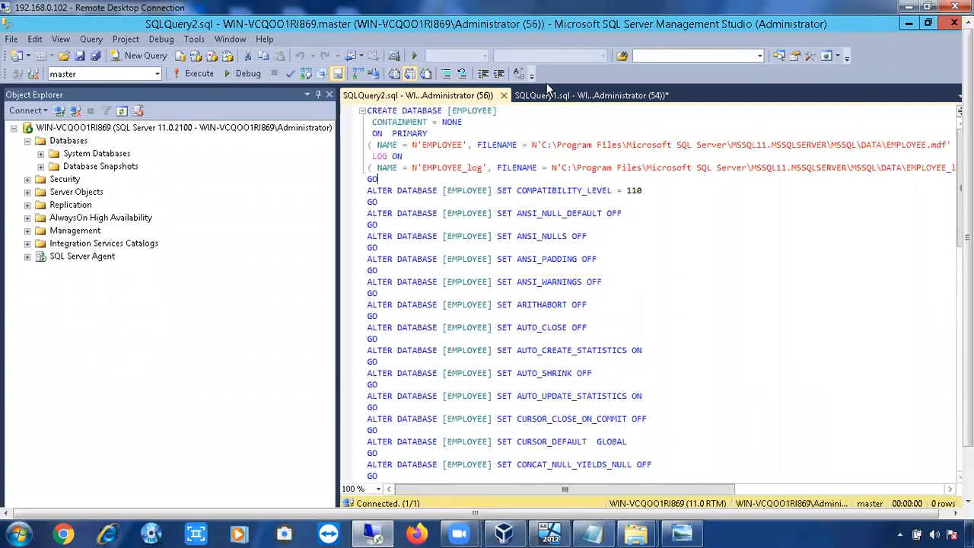
# Compare the create database SALES statement with the generated EMPLOYEE script, selecting the script's opening lines.
pyautogui.click(551, 99)
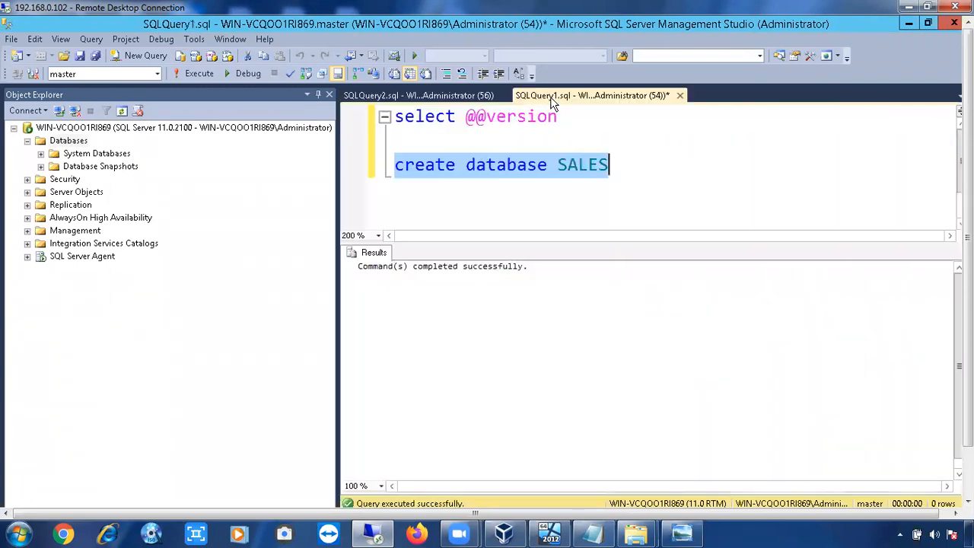
pyautogui.click(628, 187)
pyautogui.moveTo(613, 165); pyautogui.dragTo(385, 193)
pyautogui.click(396, 93)
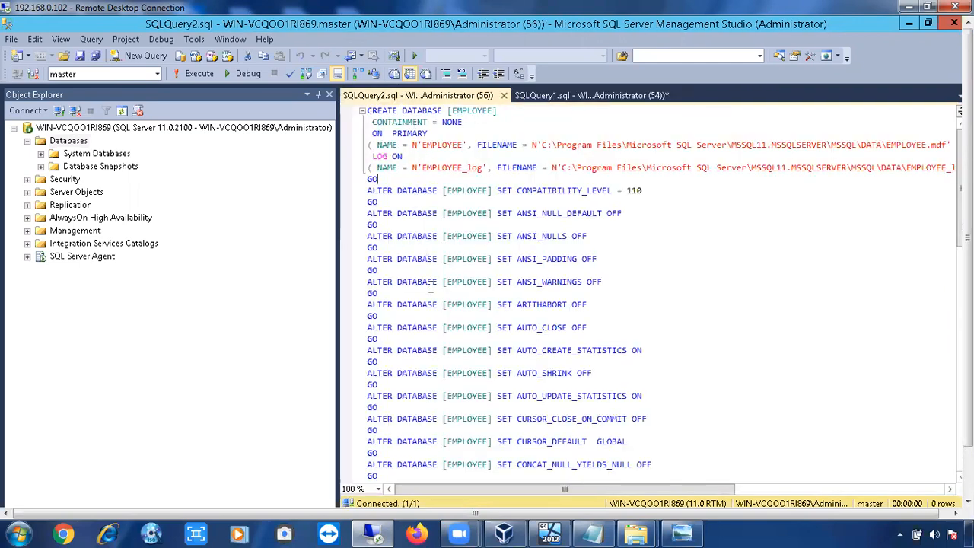
pyautogui.scroll(-8, 432, 296)
pyautogui.scroll(-5, 432, 297)
pyautogui.scroll(13, 430, 294)
pyautogui.moveTo(496, 110); pyautogui.dragTo(367, 111)
pyautogui.click(371, 121)
pyautogui.hotkey('shift', 'Down')
pyautogui.hotkey('shift', 'Down')
pyautogui.hotkey('shift', 'Down')
pyautogui.hotkey('shift', 'Down')
pyautogui.hotkey('shift', 'Down')
pyautogui.hotkey('shift', 'Down')
pyautogui.hotkey('shift', 'Down')
pyautogui.hotkey('shift', 'Down')
pyautogui.hotkey('shift', 'Down')
pyautogui.hotkey('shift', 'Down')
pyautogui.hotkey('shift', 'Down')
pyautogui.hotkey('shift', 'Down')
pyautogui.hotkey('shift', 'Down')
pyautogui.hotkey('shift', 'Down')
pyautogui.hotkey('shift', 'Down')
pyautogui.hotkey('shift', 'Down')
pyautogui.hotkey('shift', 'Down')
pyautogui.hotkey('shift', 'Down')
pyautogui.hotkey('shift', 'Down')
pyautogui.hotkey('shift', 'Down')
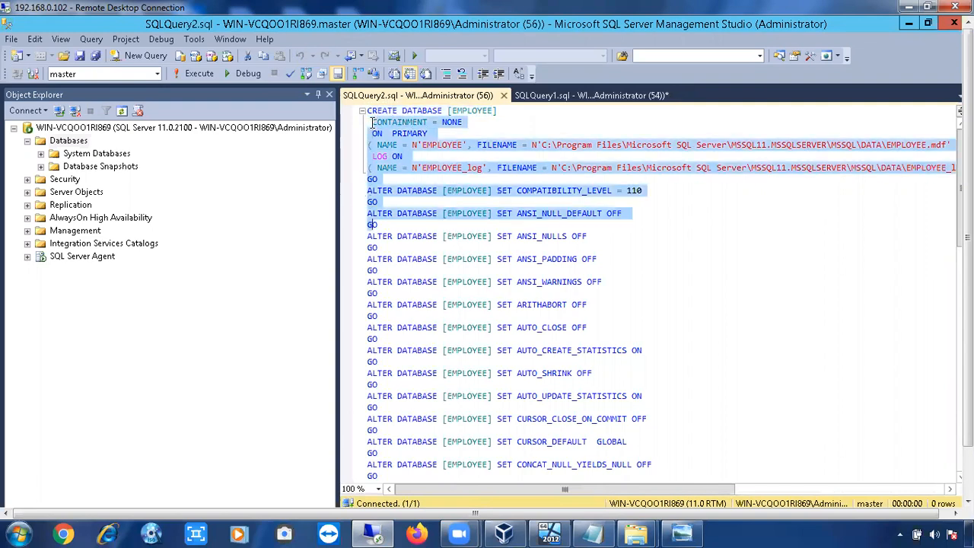
pyautogui.hotkey('shift', 'Down')
pyautogui.hotkey('shift', 'Down')
pyautogui.hotkey('shift', 'Down')
pyautogui.hotkey('shift', 'Down')
pyautogui.hotkey('shift', 'Down')
pyautogui.hotkey('shift', 'Down')
pyautogui.hotkey('shift', 'Down')
pyautogui.hotkey('shift', 'Down')
pyautogui.hotkey('shift', 'Down')
pyautogui.hotkey('shift', 'Down')
pyautogui.hotkey('shift', 'Down')
pyautogui.hotkey('shift', 'Down')
pyautogui.hotkey('shift', 'Down')
pyautogui.hotkey('shift', 'Down')
pyautogui.hotkey('shift', 'Down')
pyautogui.hotkey('shift', 'Down')
pyautogui.hotkey('shift', 'Down')
pyautogui.hotkey('shift', 'Down')
pyautogui.hotkey('shift', 'Down')
pyautogui.hotkey('shift', 'Down')
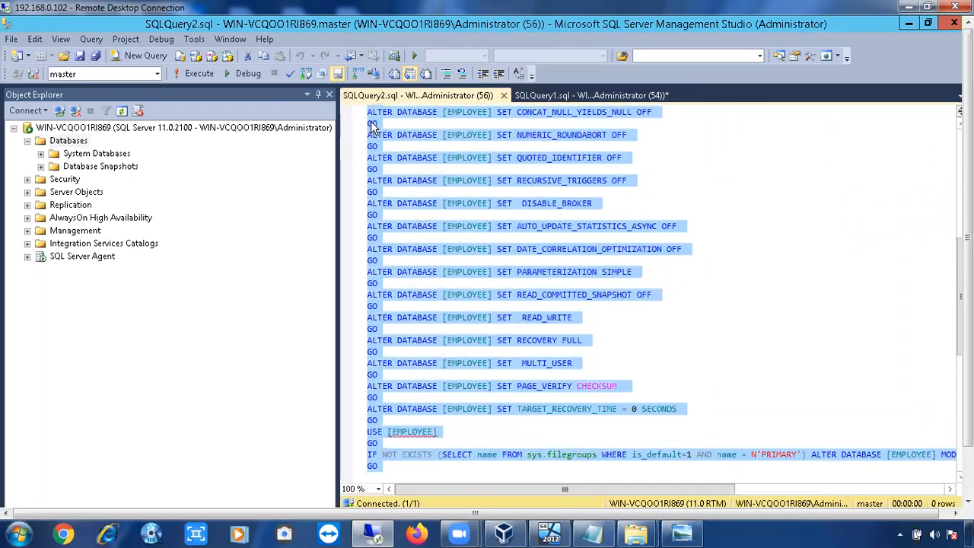
pyautogui.click(552, 97)
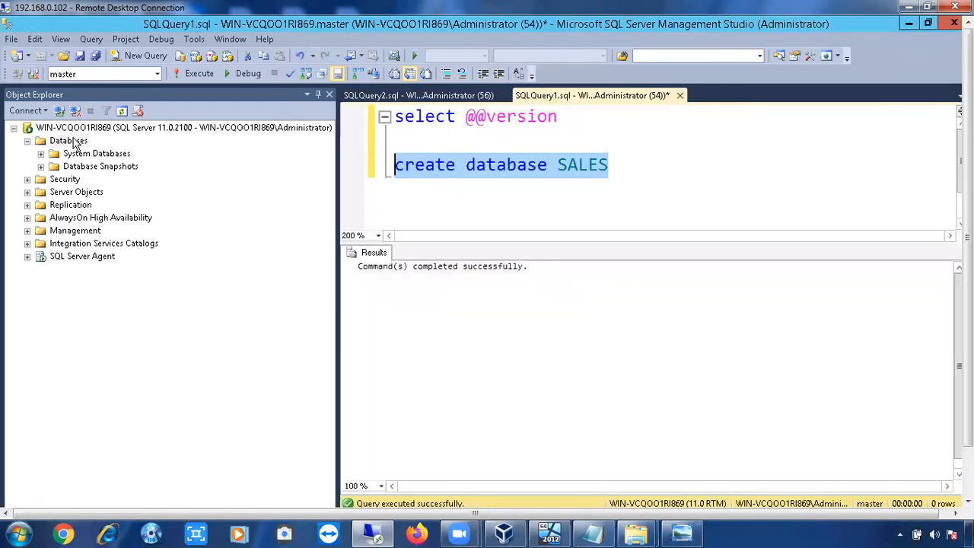
# Refresh the databases list and try to run the create database SALES statement.
pyautogui.click(73, 139)
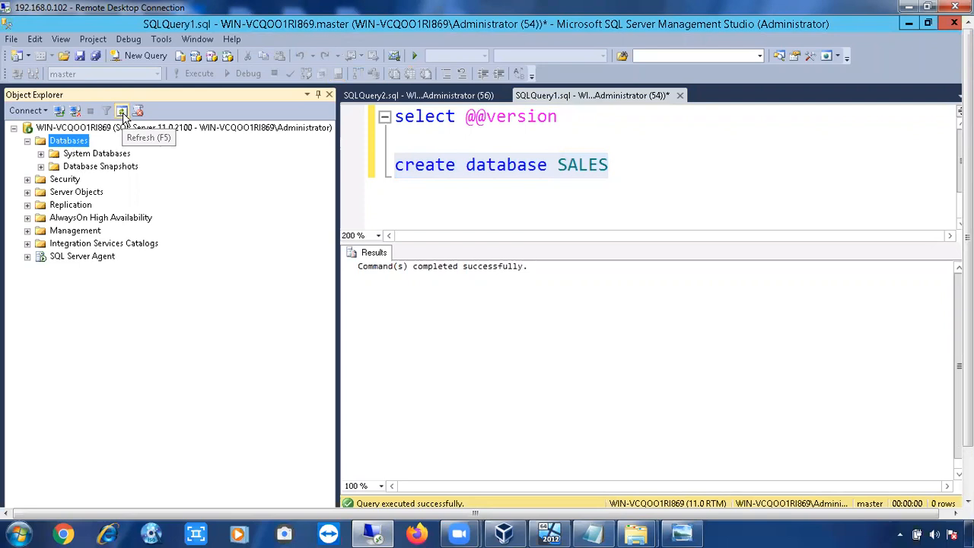
pyautogui.click(123, 114)
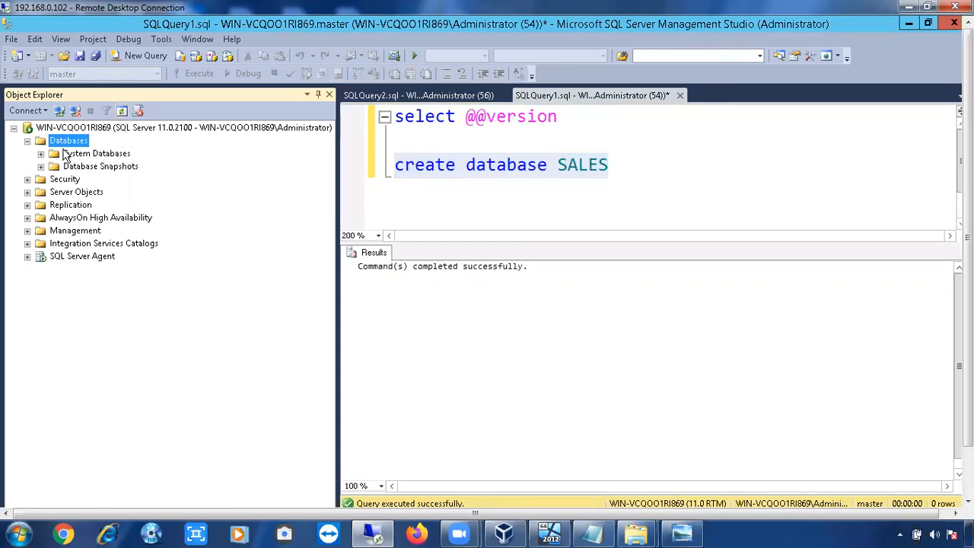
pyautogui.click(123, 113)
pyautogui.click(367, 169)
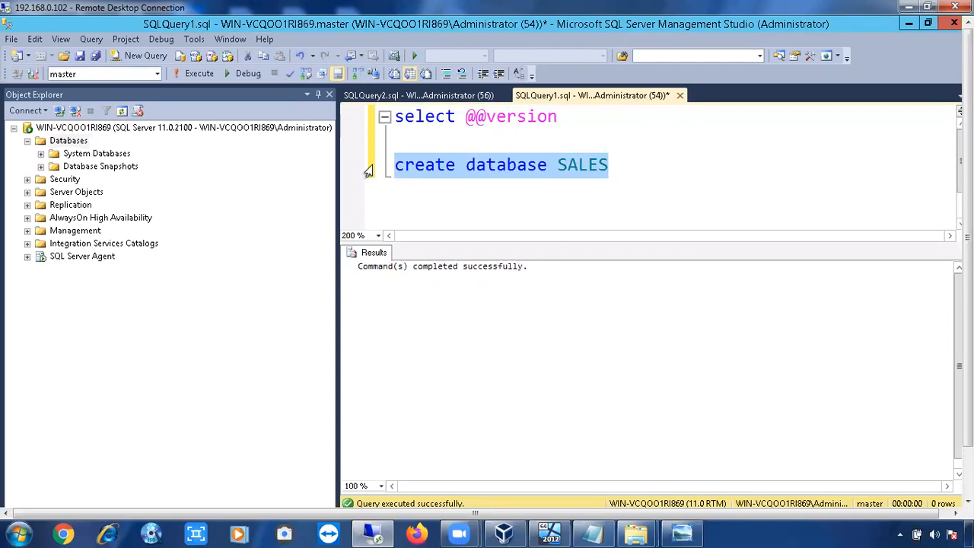
pyautogui.press('F5')
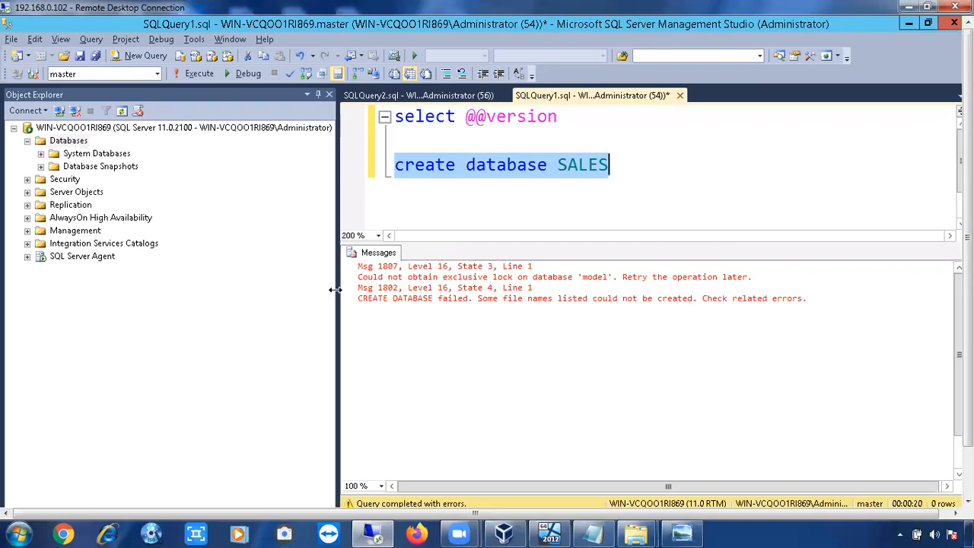
# Refresh the databases list again and highlight the error message text in the results.
pyautogui.click(68, 140)
pyautogui.click(121, 113)
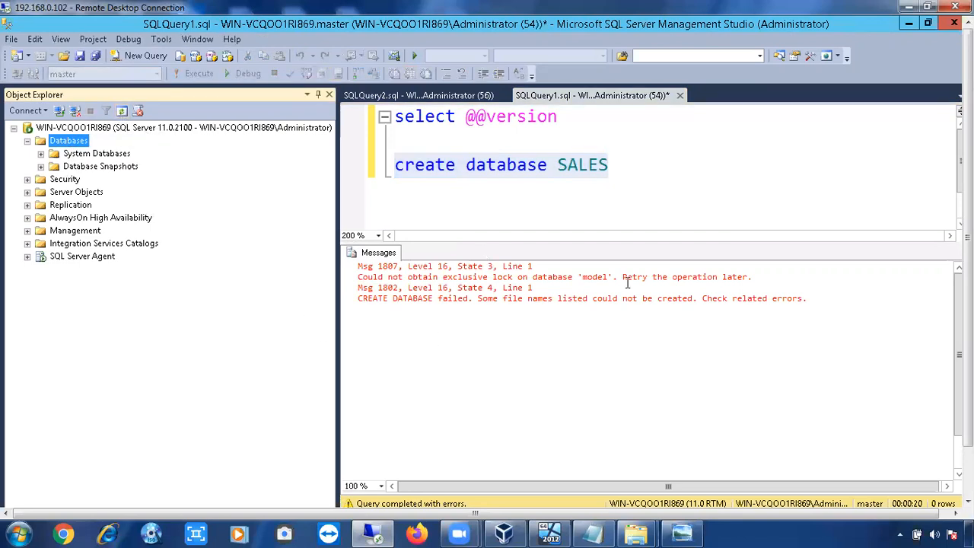
pyautogui.moveTo(968, 237); pyautogui.dragTo(968, 286)
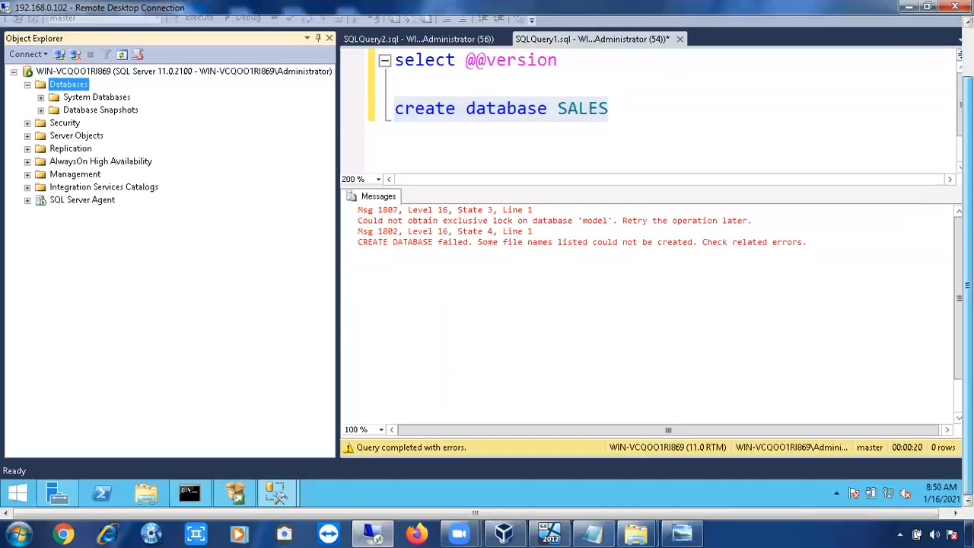
pyautogui.moveTo(418, 221); pyautogui.dragTo(602, 205)
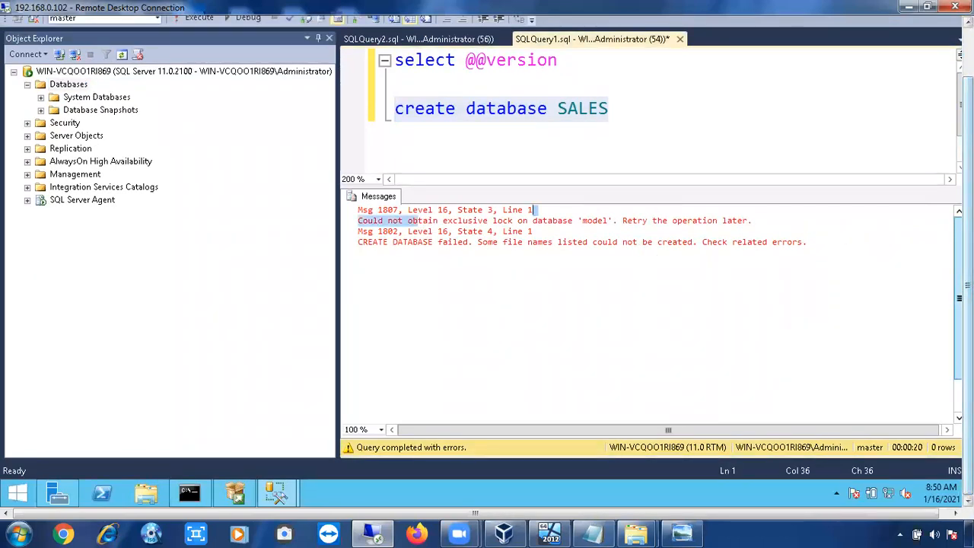
pyautogui.moveTo(967, 235); pyautogui.dragTo(942, 167)
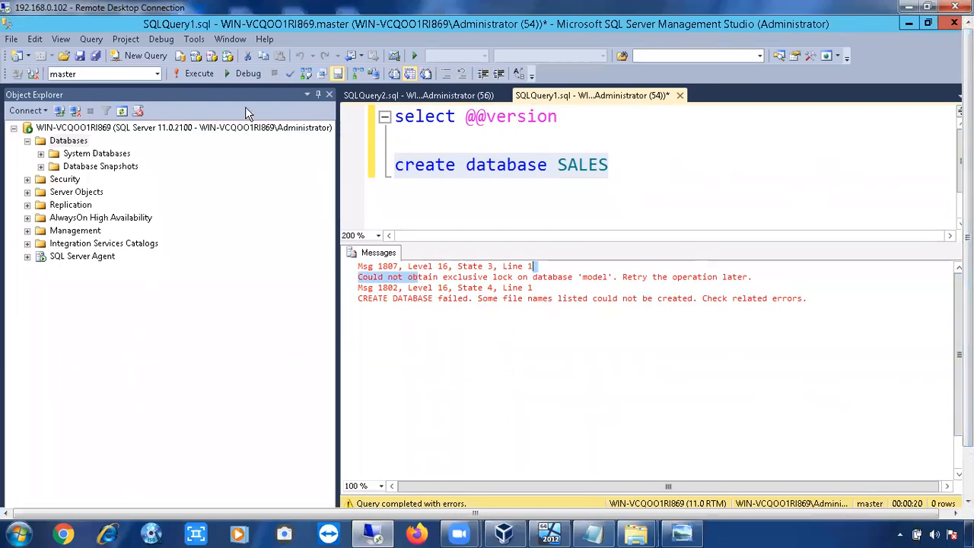